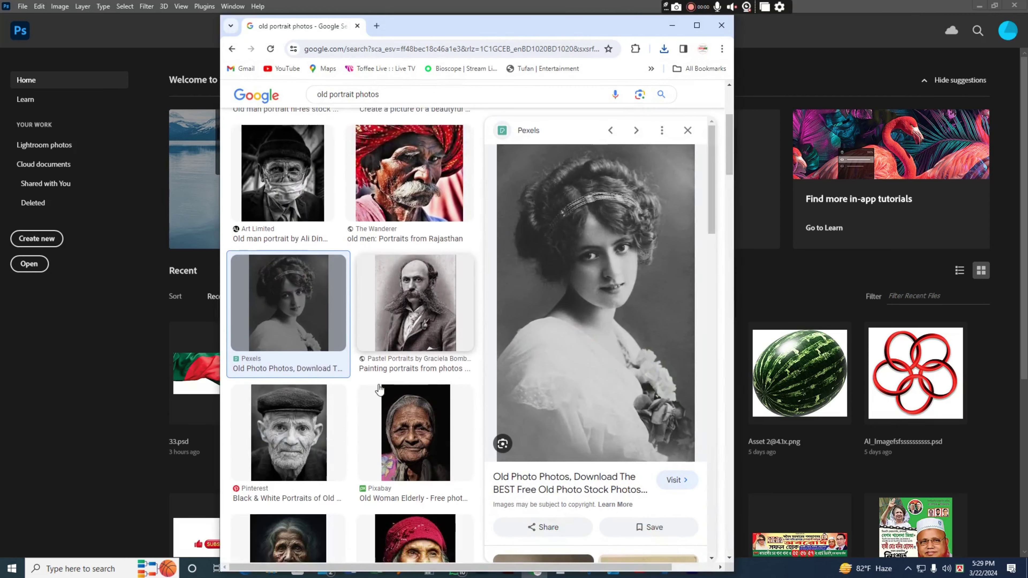
Browse the 'old portrait photos' results, previewing the mustached man and other portraits
scroll(379, 389, down, 1)
click(425, 264)
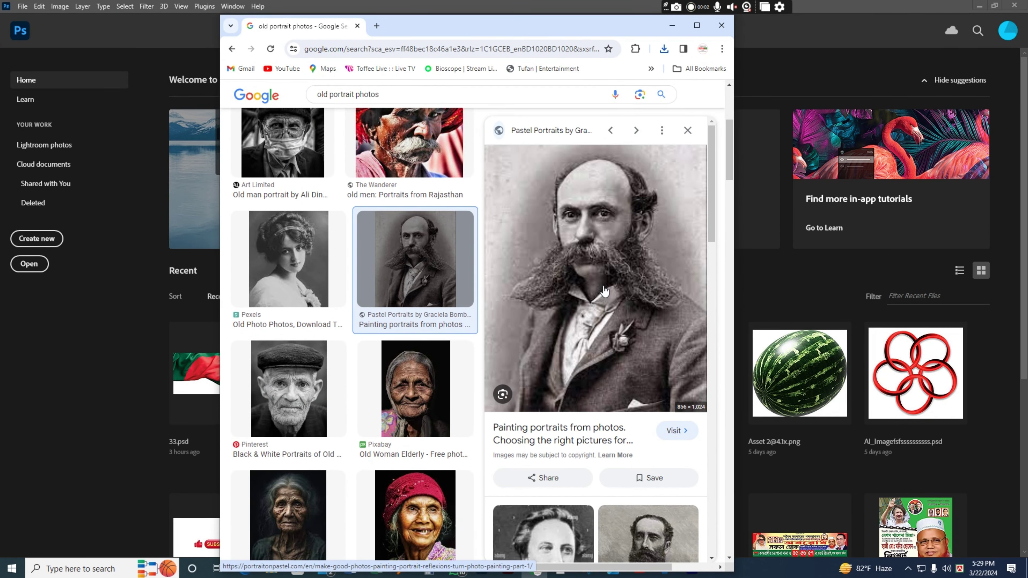
scroll(597, 299, down, 3)
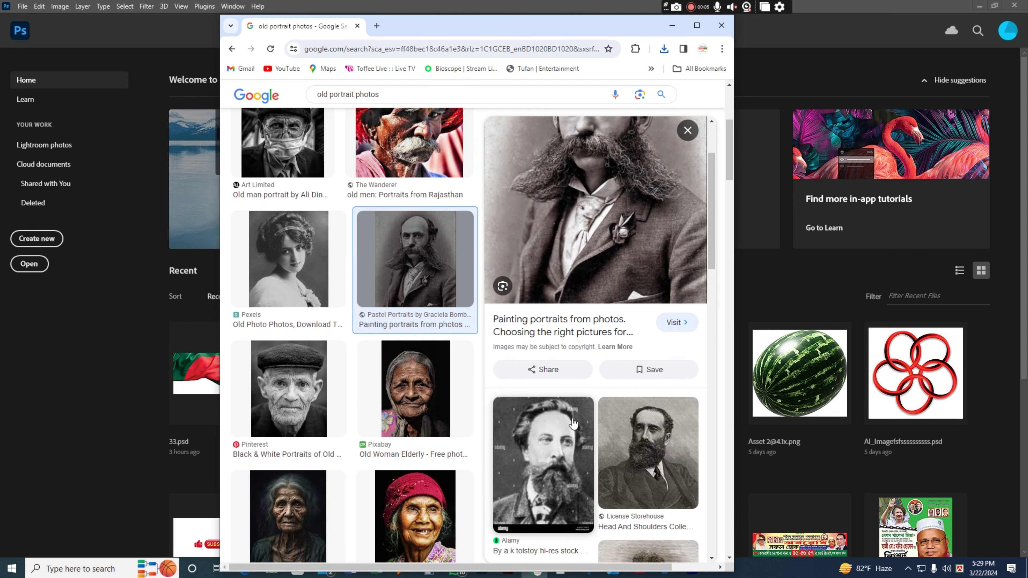
scroll(365, 357, up, 5)
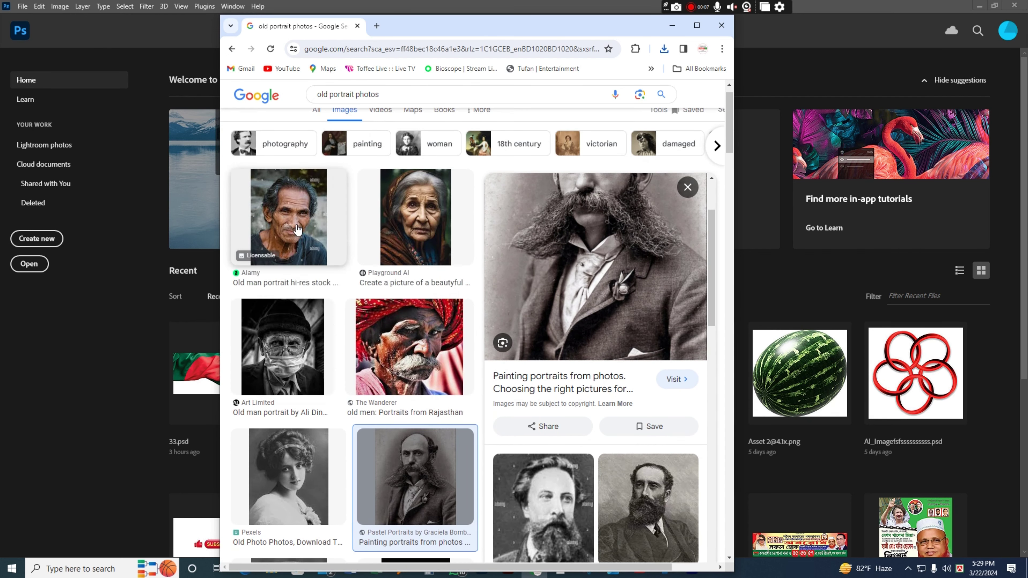
click(290, 351)
scroll(296, 360, down, 2)
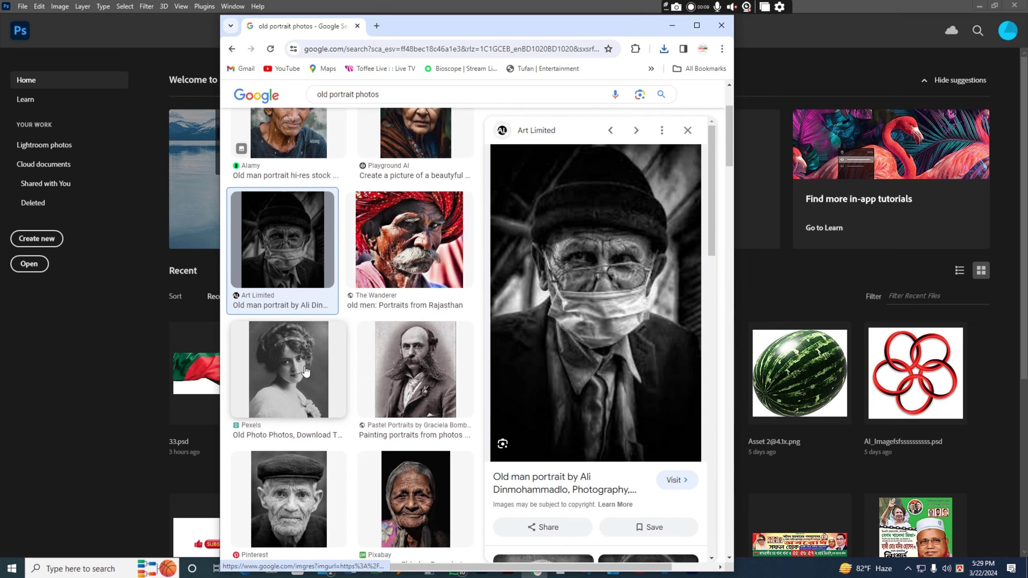
click(289, 369)
scroll(412, 446, down, 4)
scroll(412, 446, down, 5)
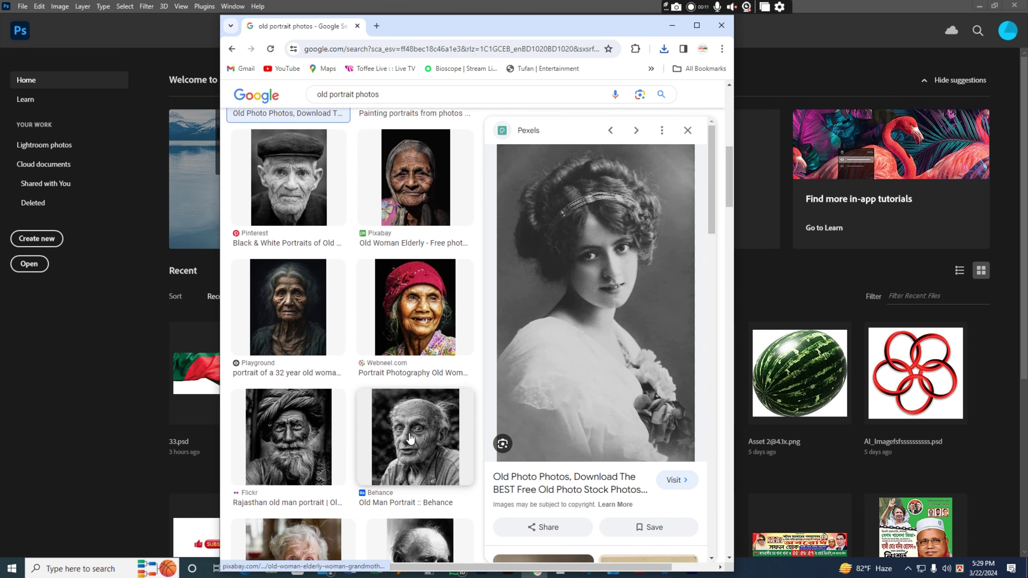
scroll(412, 448, down, 4)
scroll(414, 385, up, 5)
scroll(410, 324, up, 2)
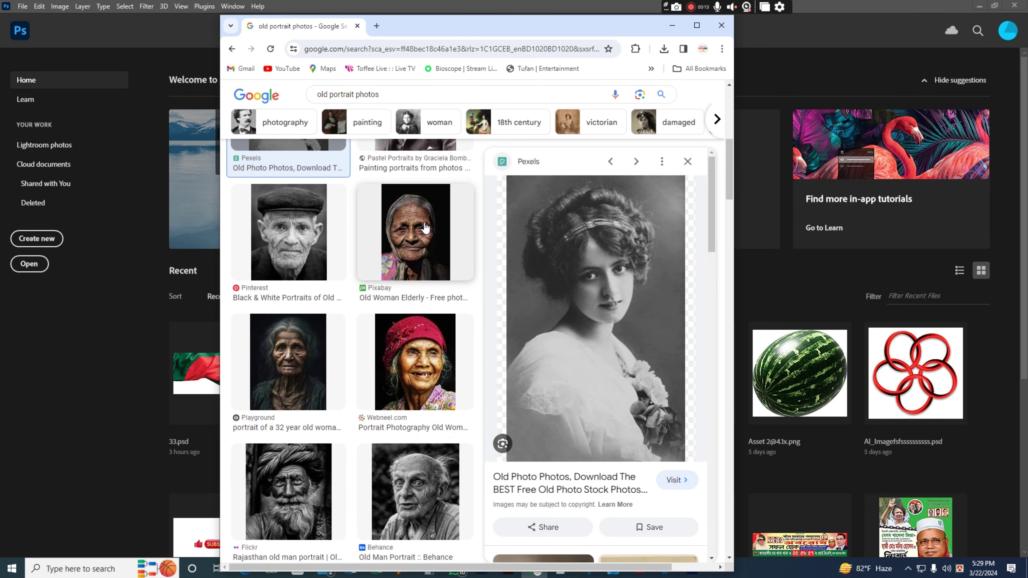
scroll(408, 276, up, 3)
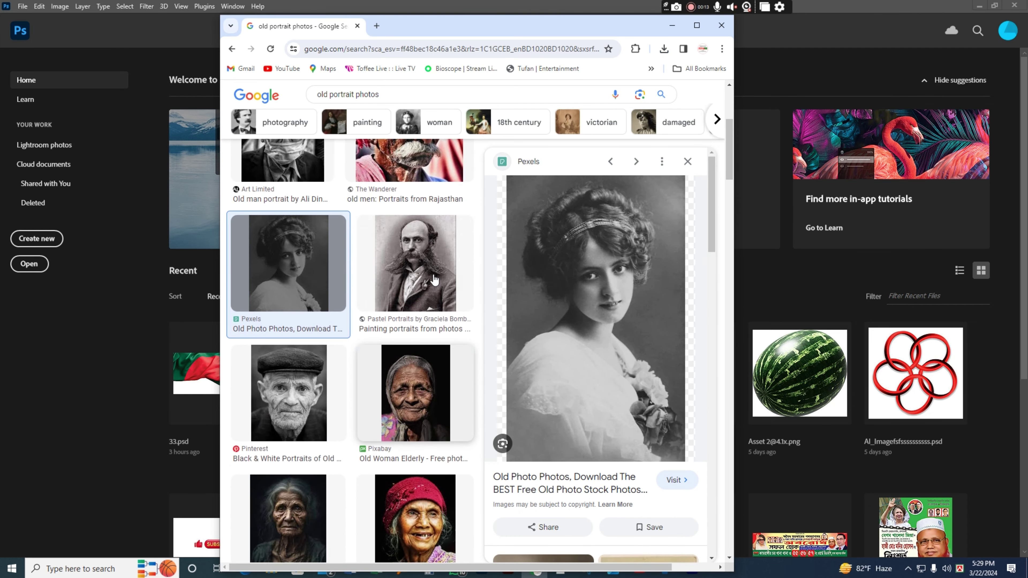
Copy the mustached man's portrait image and minimize Chrome
click(413, 262)
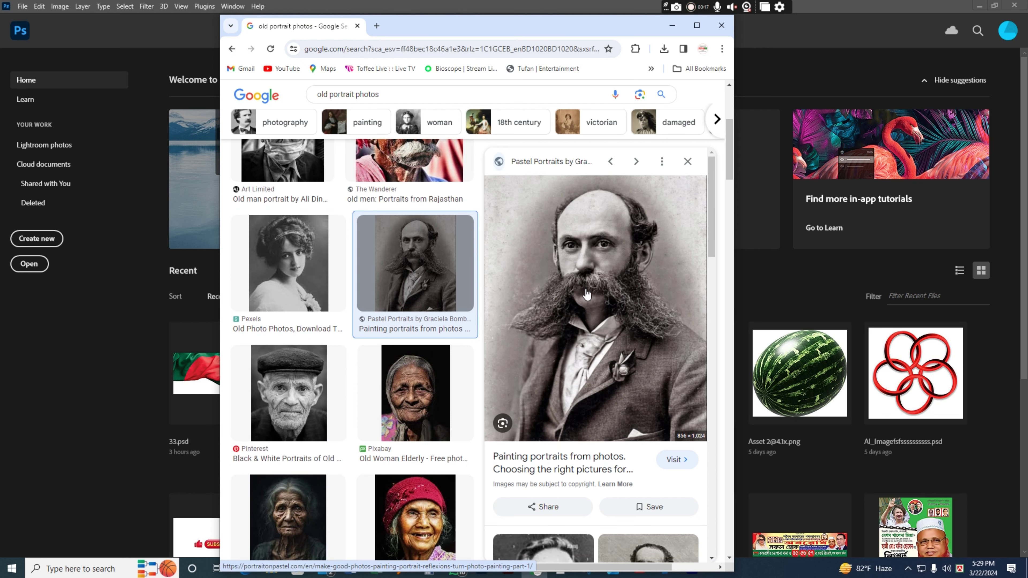
right_click(553, 256)
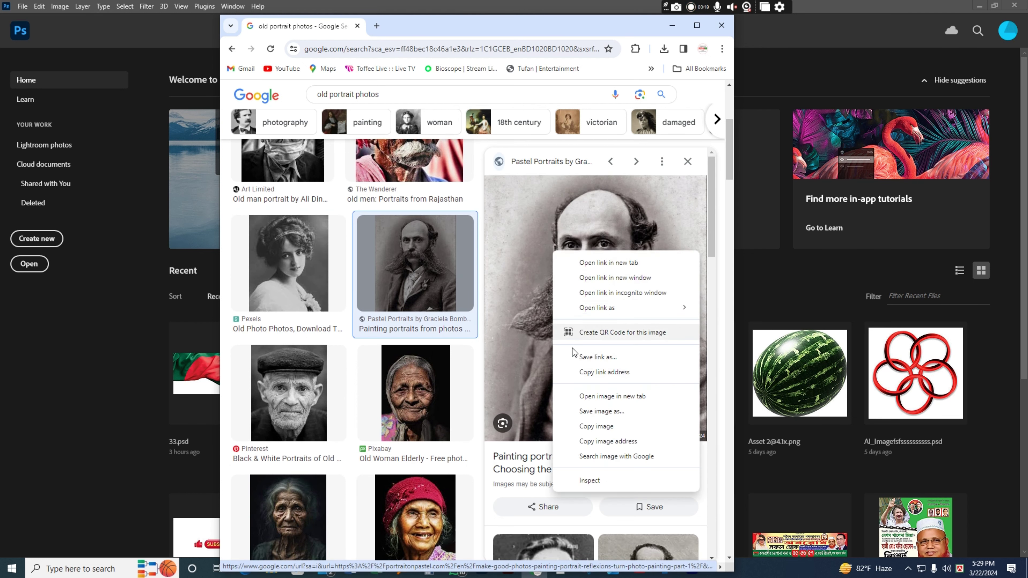
click(613, 432)
scroll(613, 431, down, 5)
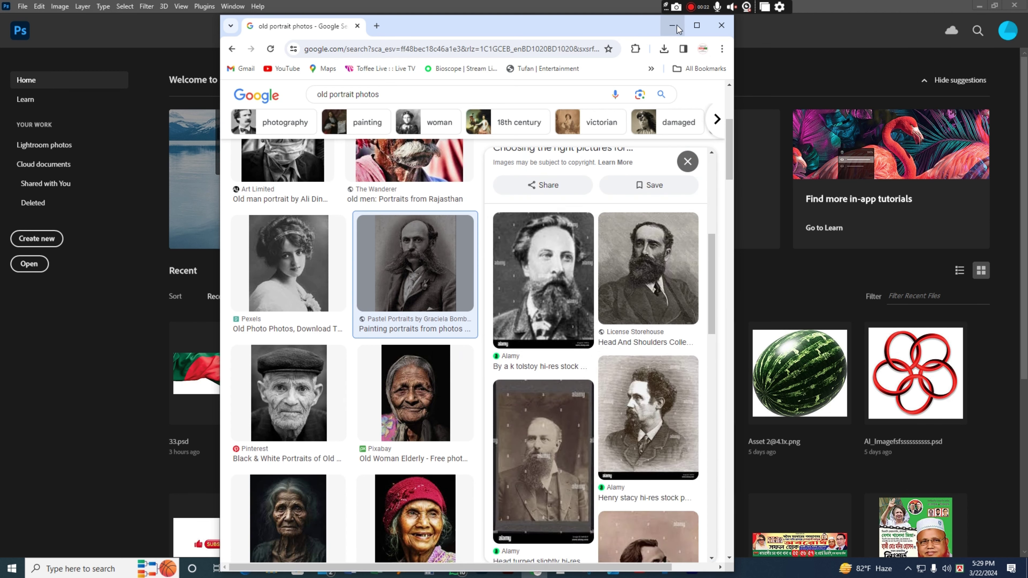
click(20, 28)
Create a new 856x1024 Clipboard-preset document and paste the portrait into it
click(25, 6)
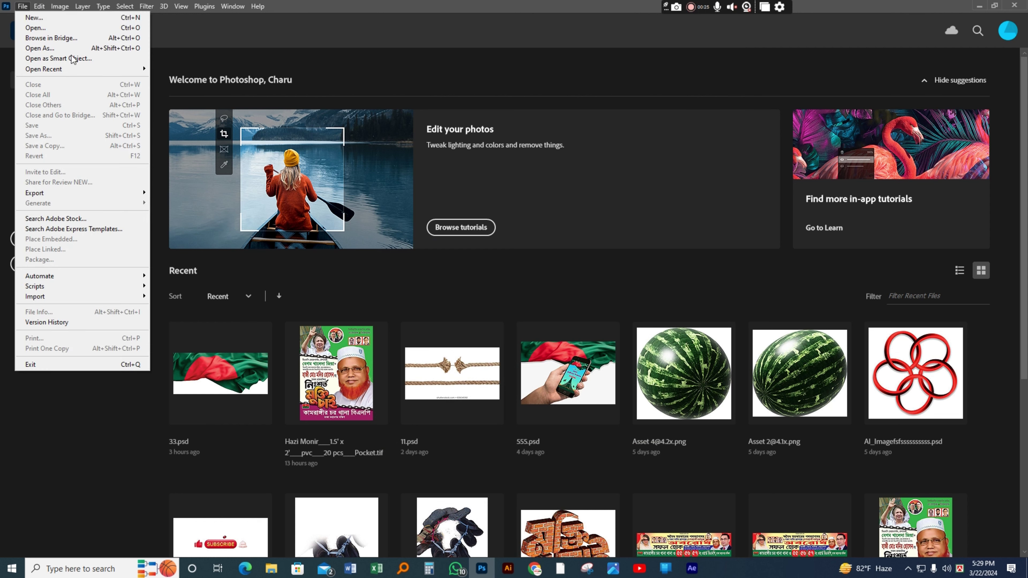
click(69, 18)
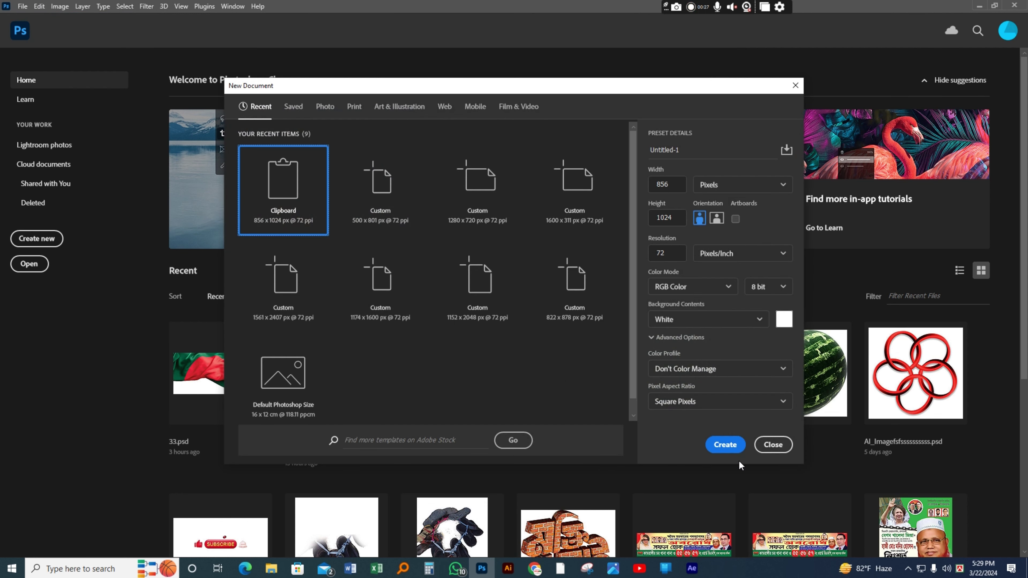
click(725, 448)
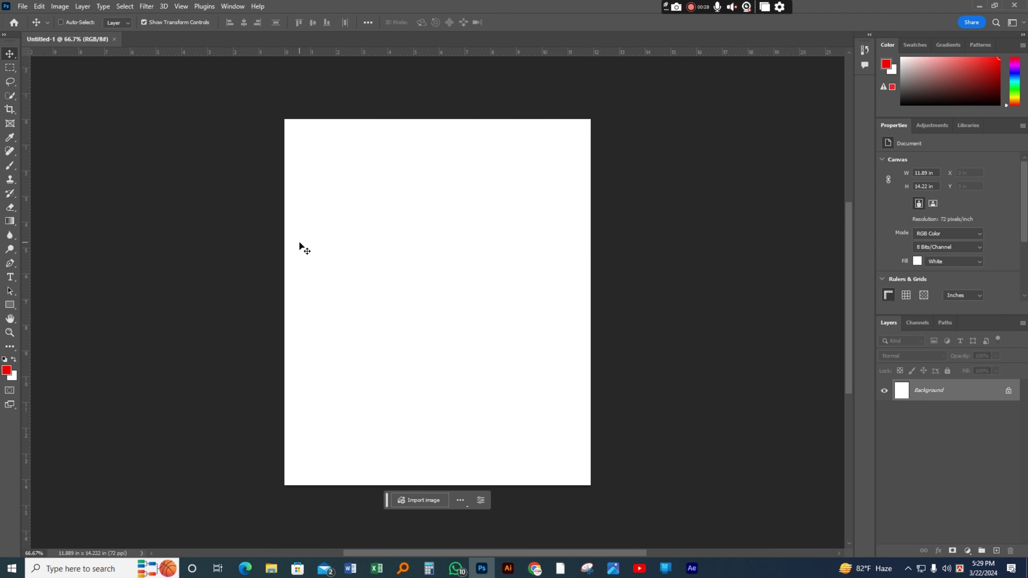
key(ctrl+v)
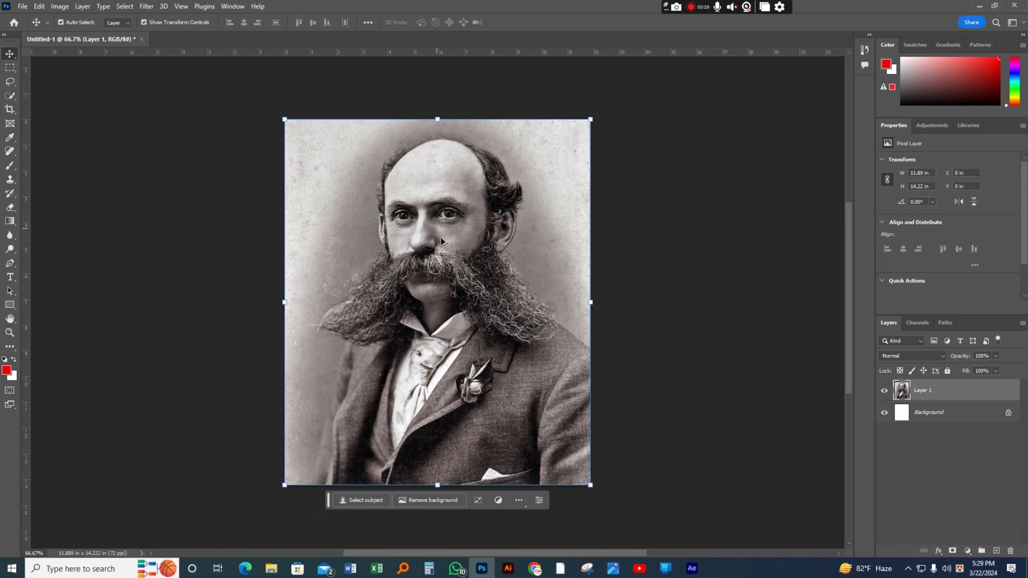
Flatten the pasted portrait into a single Background layer
scroll(441, 237, up, 2)
scroll(535, 264, up, 2)
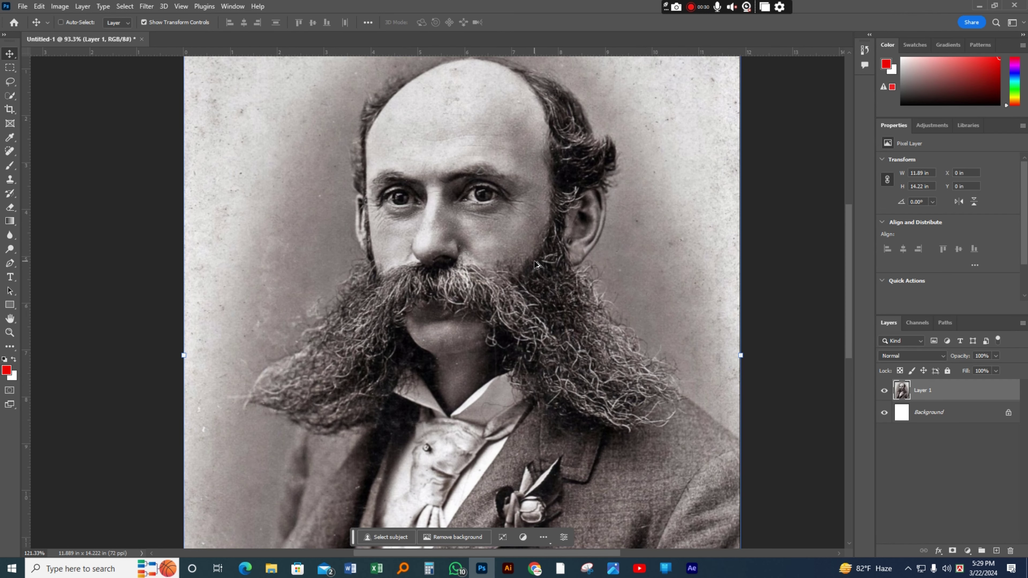
scroll(536, 264, up, 2)
right_click(925, 391)
click(871, 473)
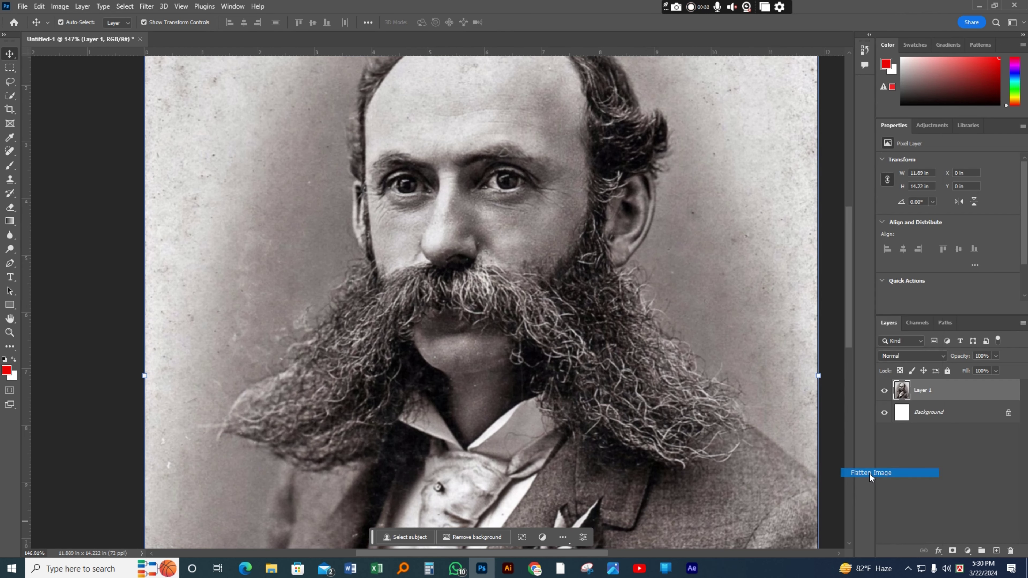
scroll(173, 341, down, 2)
scroll(173, 340, down, 2)
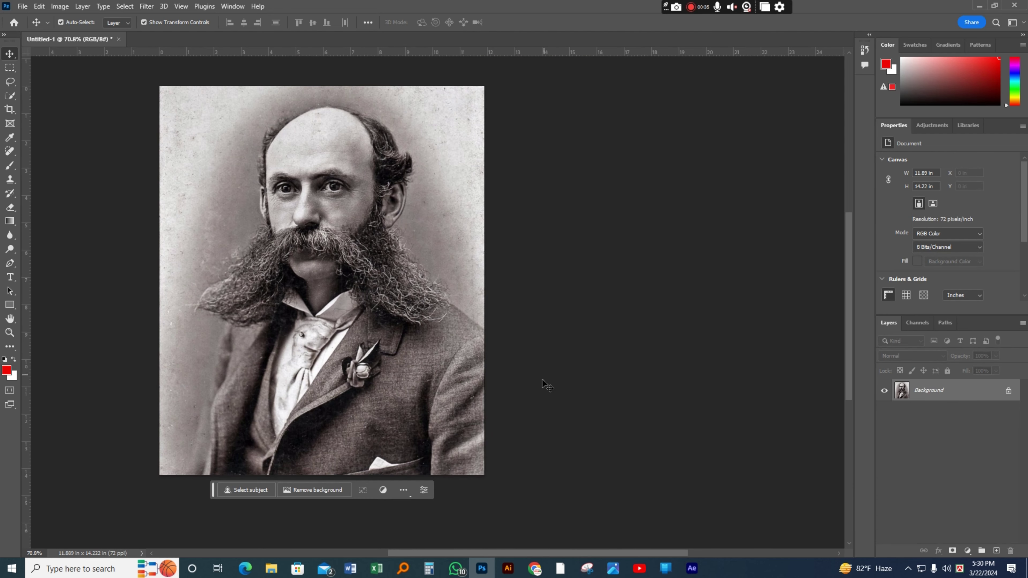
scroll(320, 327, up, 1)
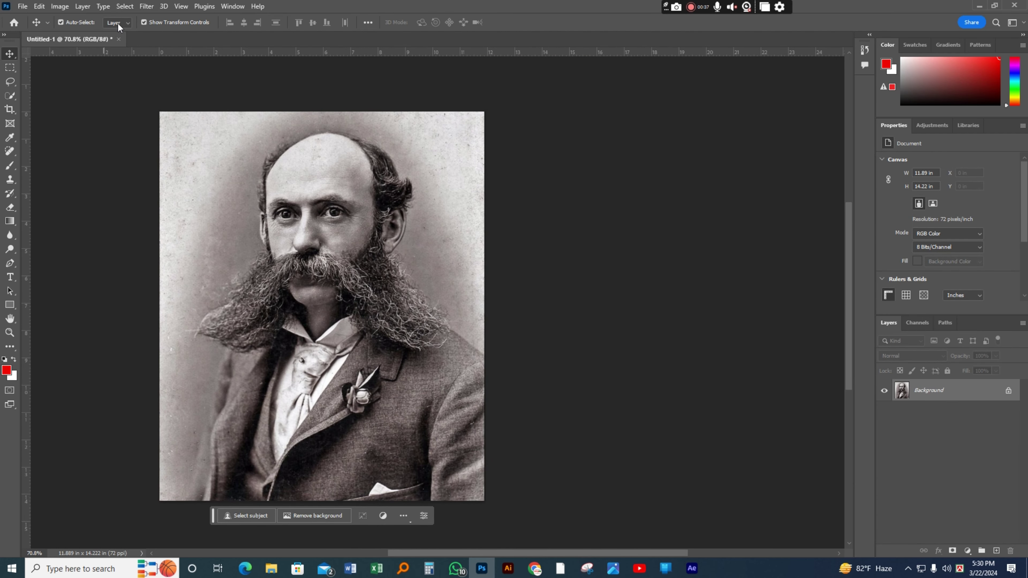
Open Neural Filters and toggle Color Transfer on, then back off
click(145, 7)
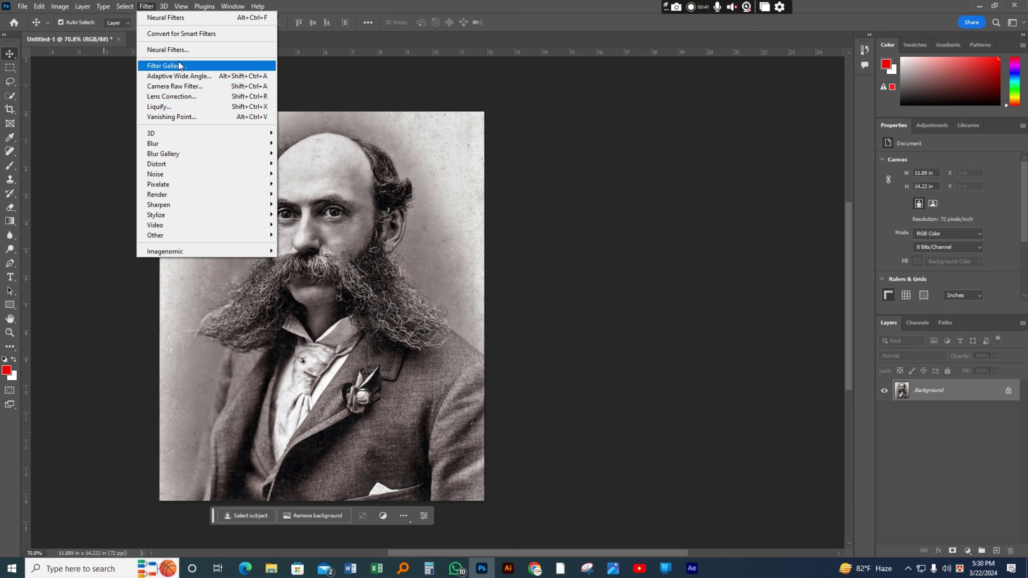
click(179, 49)
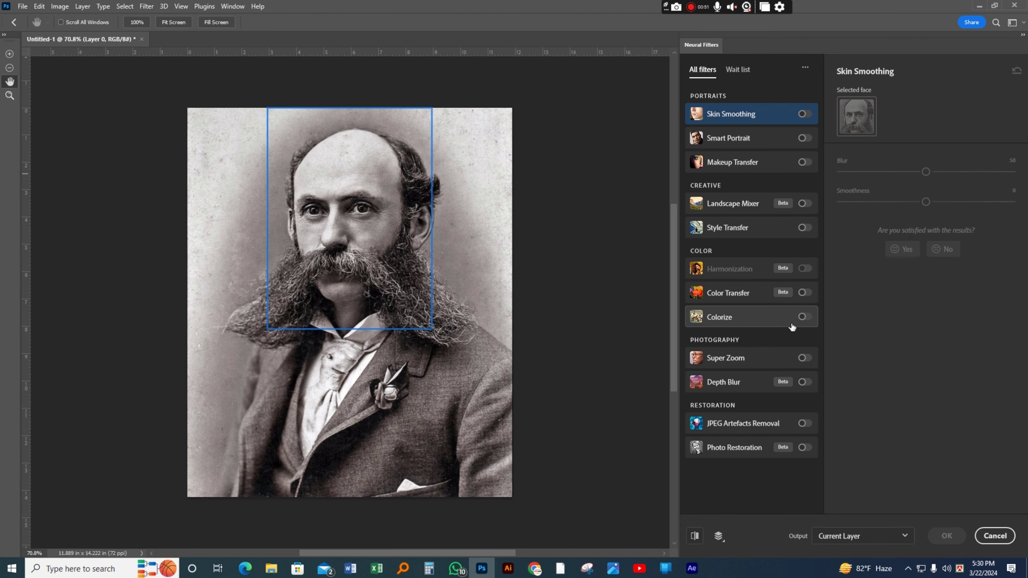
click(804, 294)
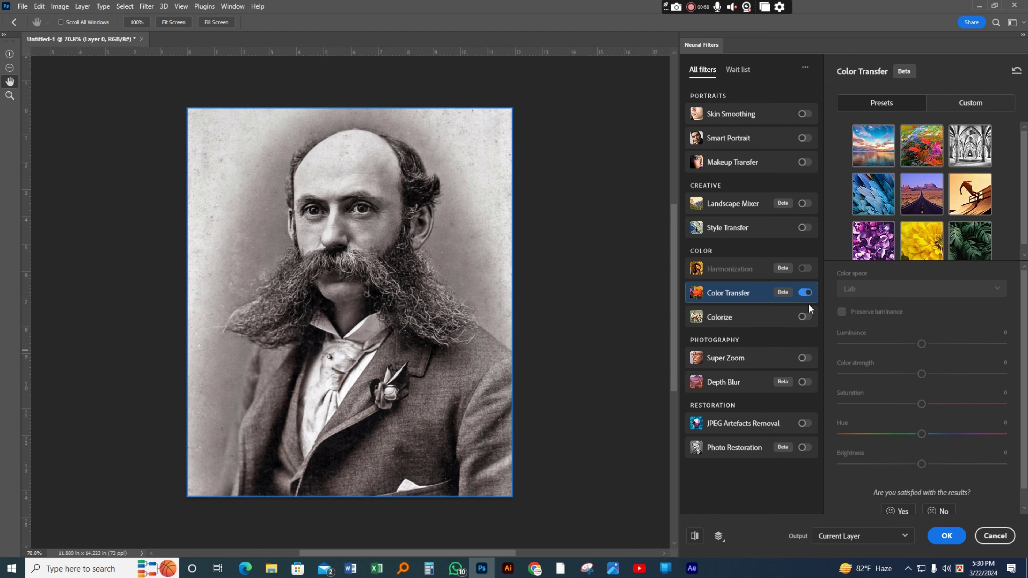
click(805, 293)
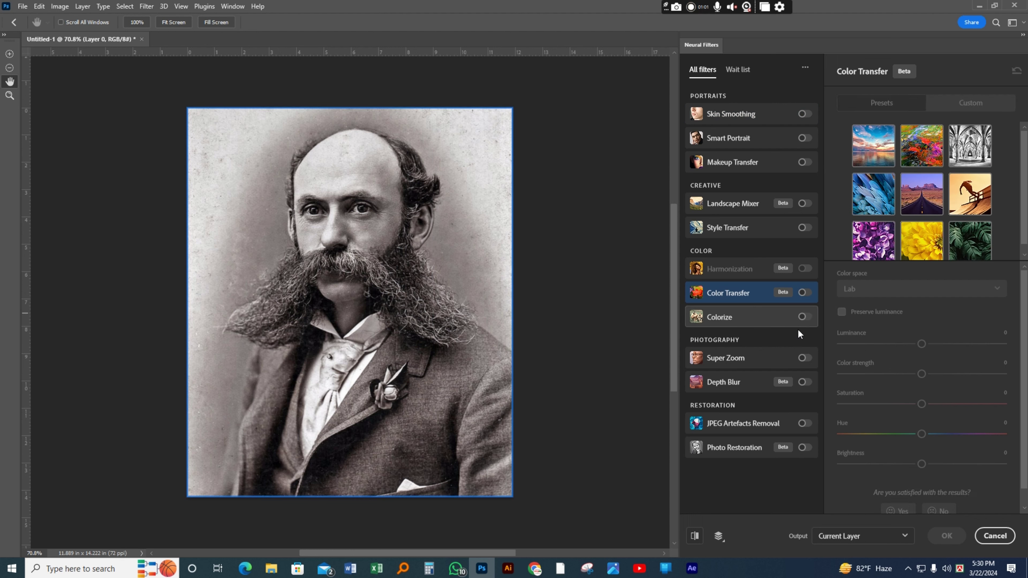
Enable Colorize, try the Retro high contrast and Retro bright profiles, and settle on Retro faded
click(712, 323)
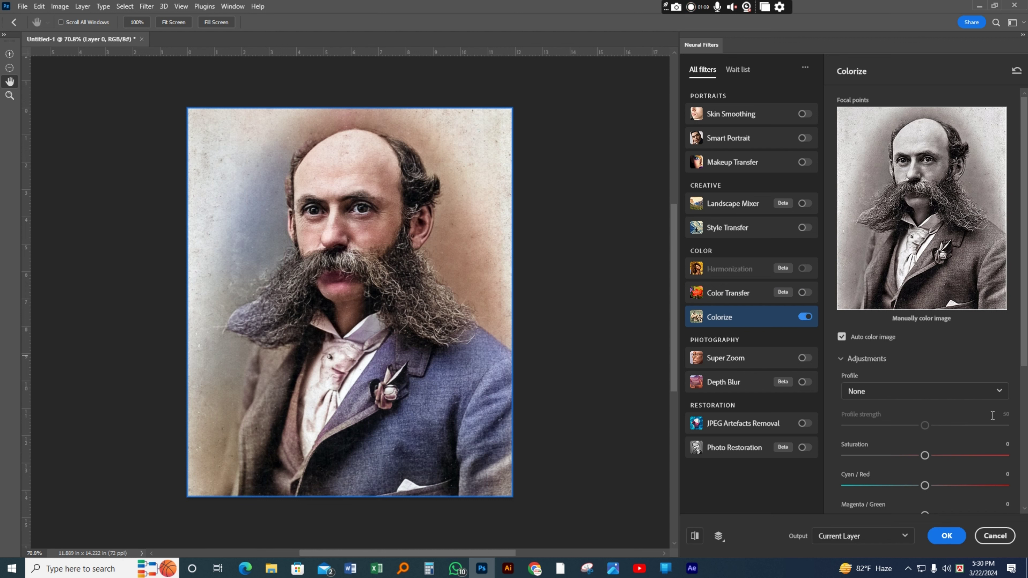
scroll(906, 466, down, 3)
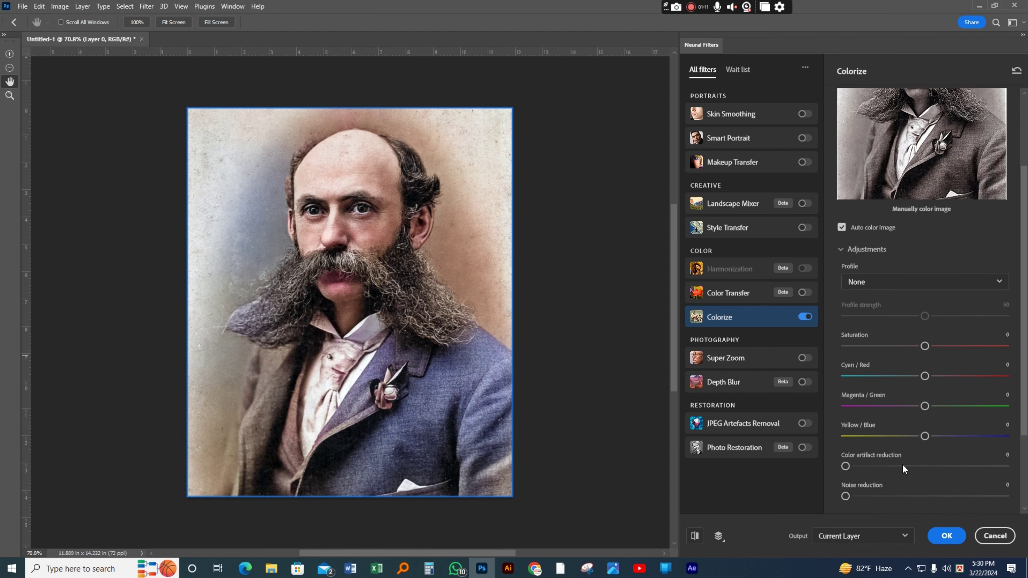
click(999, 283)
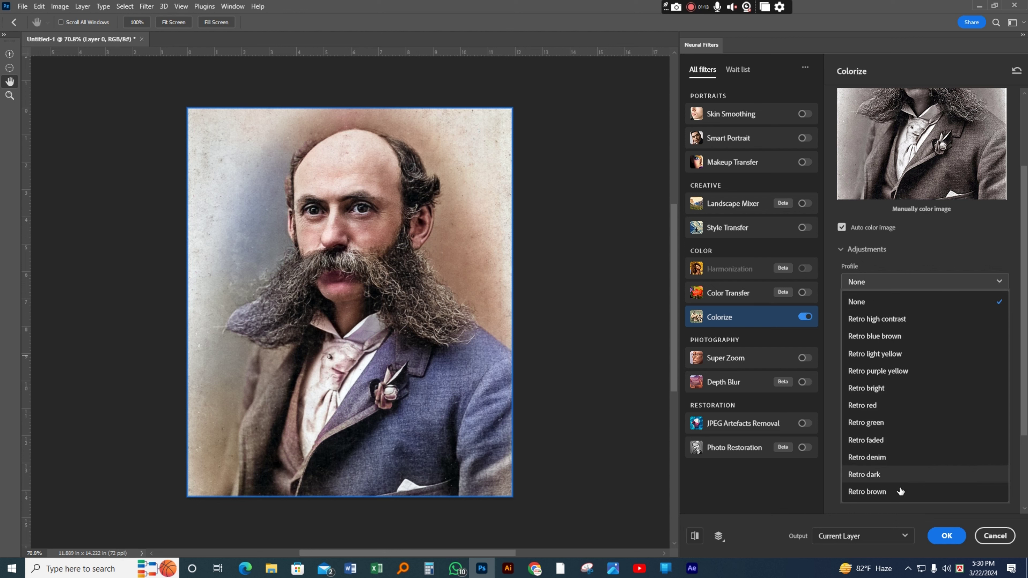
click(877, 319)
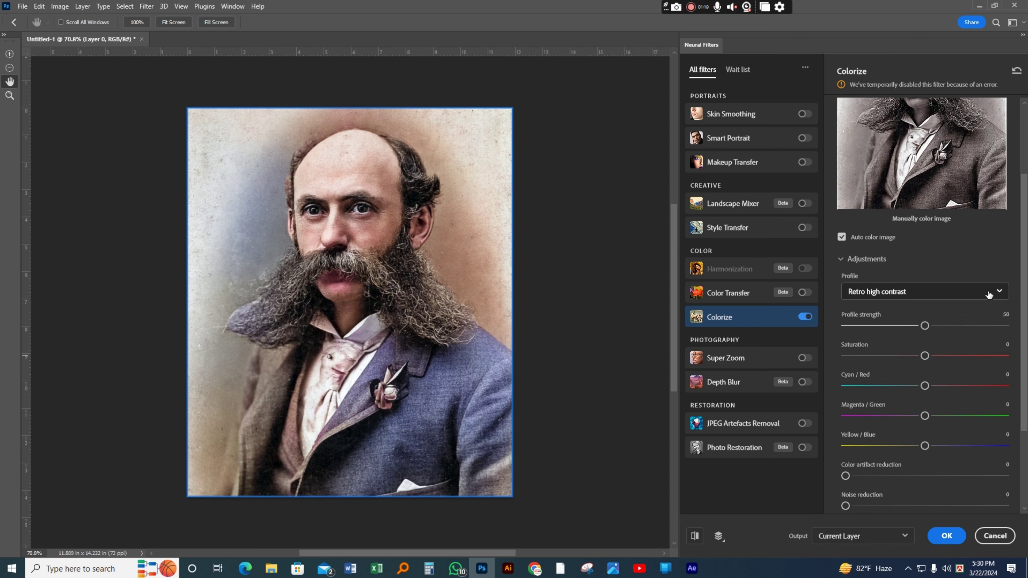
click(995, 292)
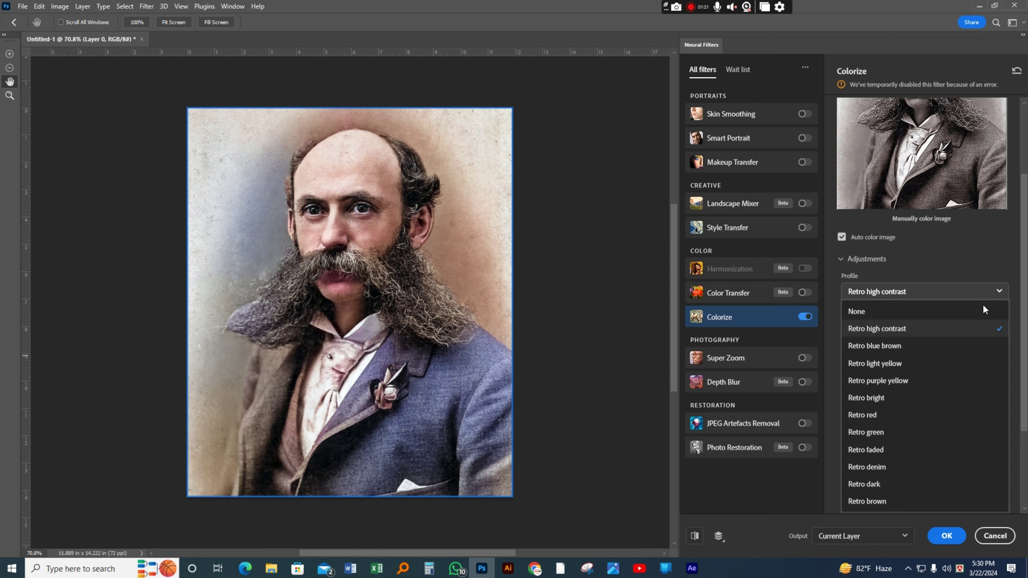
click(881, 401)
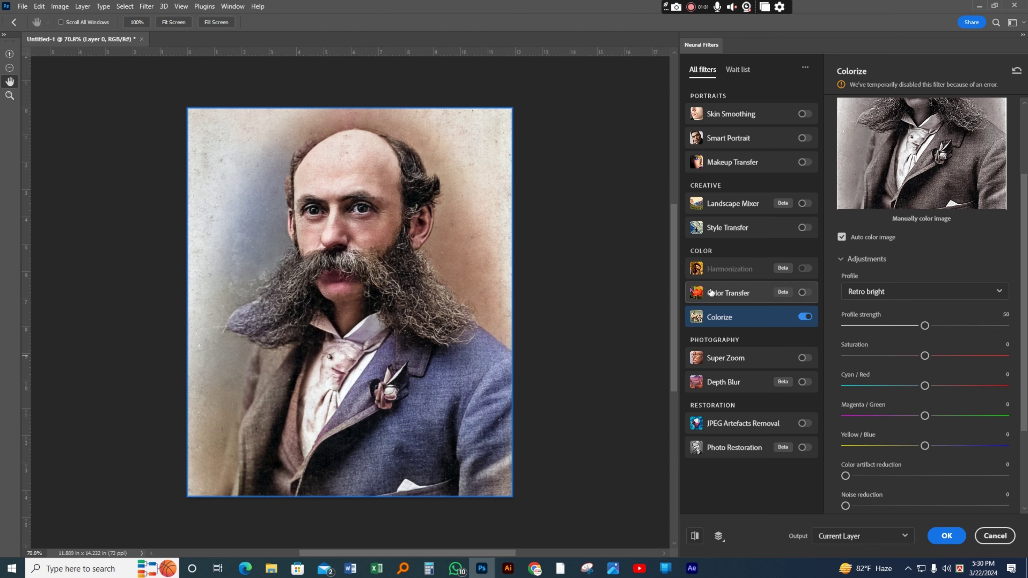
drag(925, 446, 935, 446)
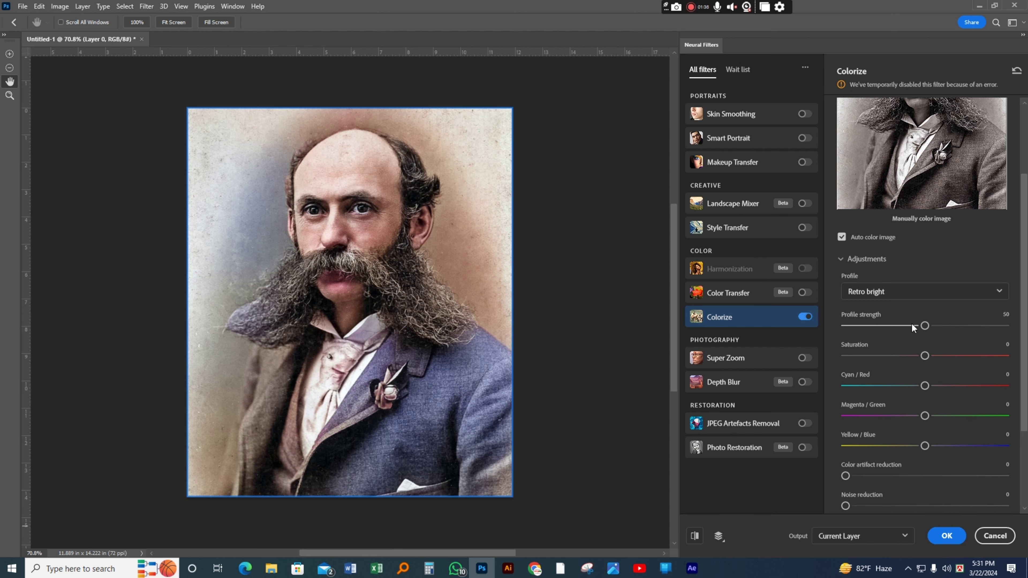
click(986, 292)
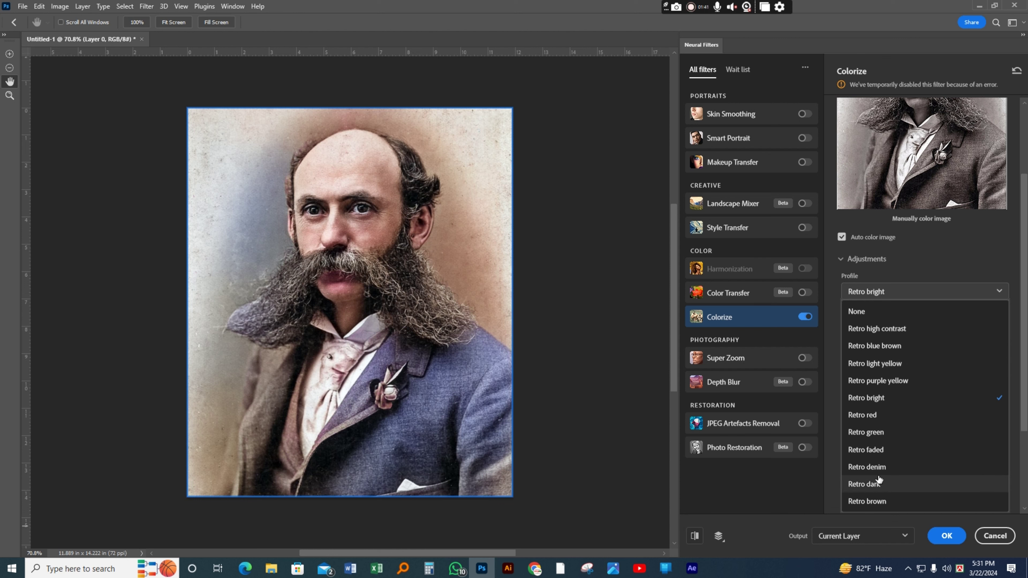
click(881, 450)
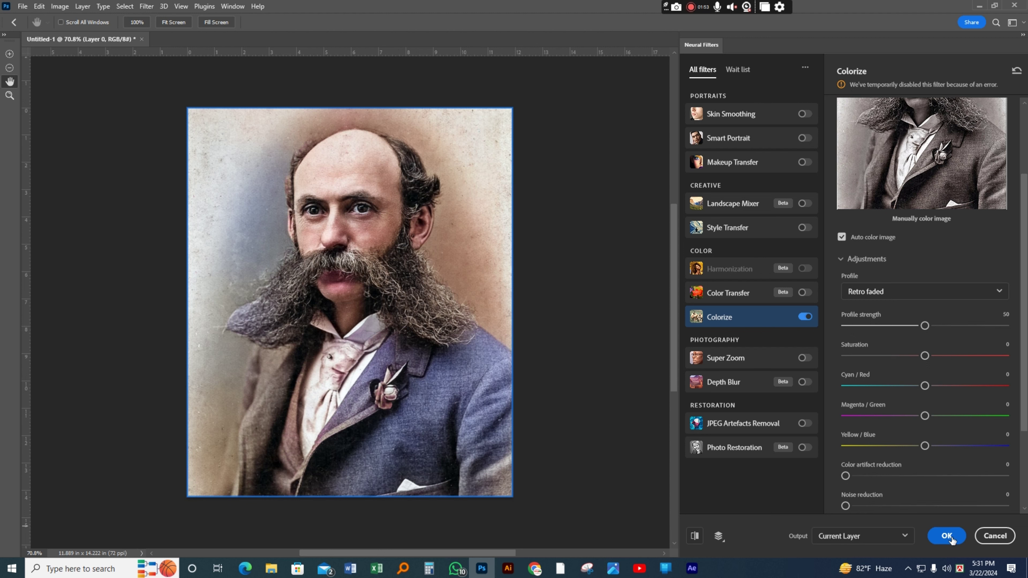
Apply the colorized result to the portrait and switch to the Quick Selection tool
click(943, 538)
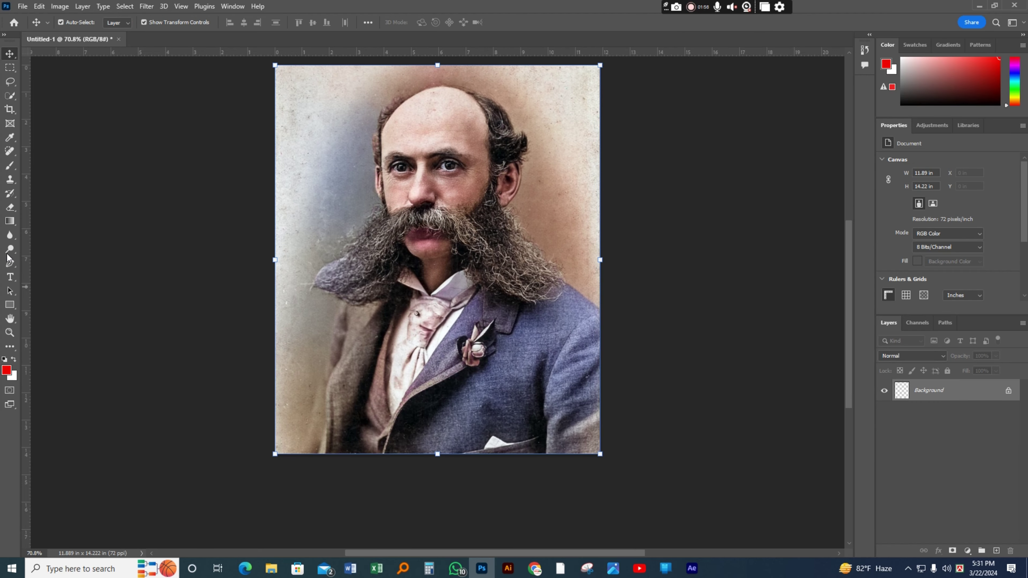
click(10, 98)
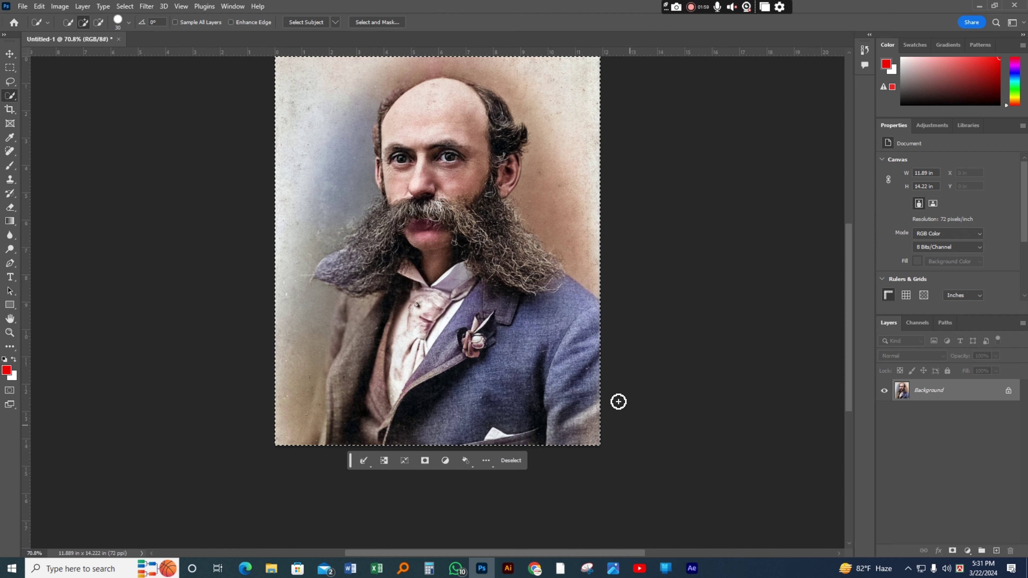
scroll(688, 406, up, 1)
right_click(931, 391)
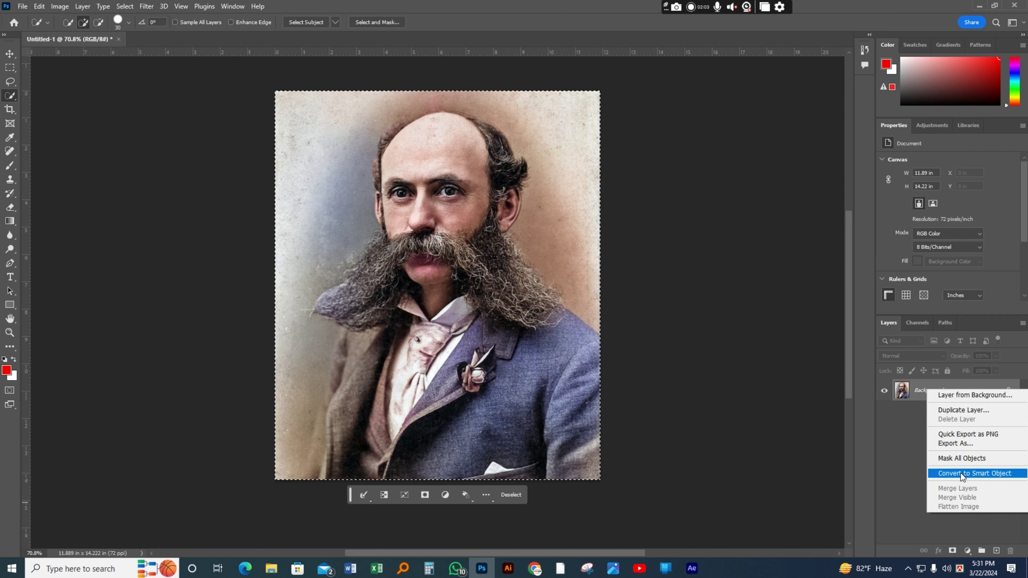
click(719, 455)
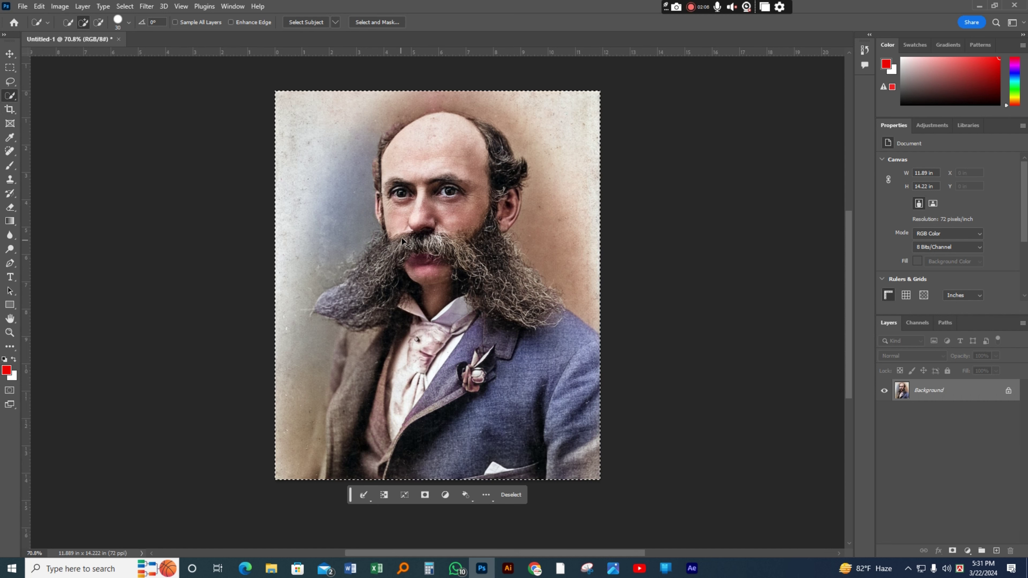
Deselect, then brush a selection over a patch at the coat's bottom-right corner
key(ctrl+d)
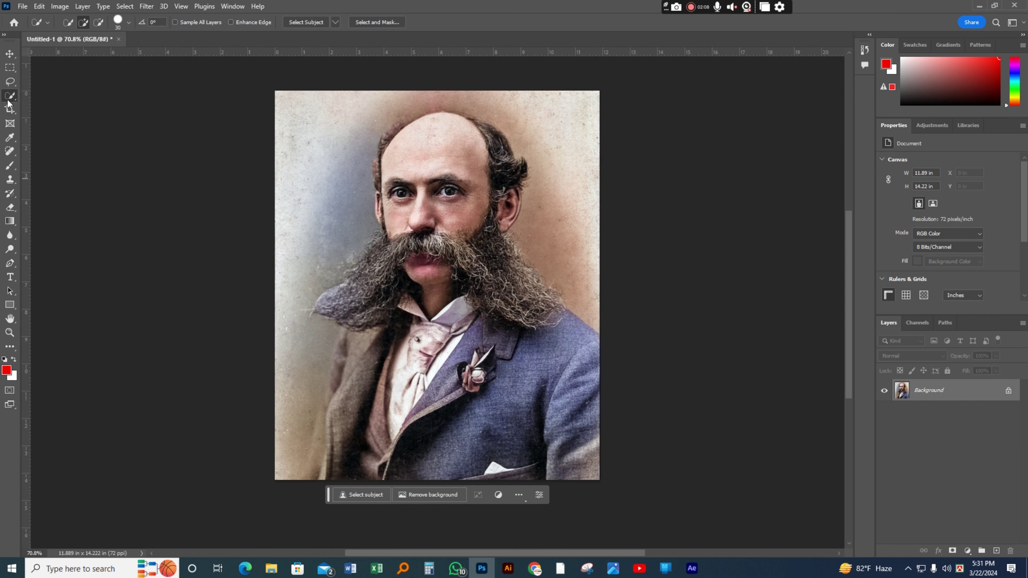
mouse_move(583, 452)
mouse_down()
mouse_move(521, 485)
mouse_move(604, 436)
mouse_up()
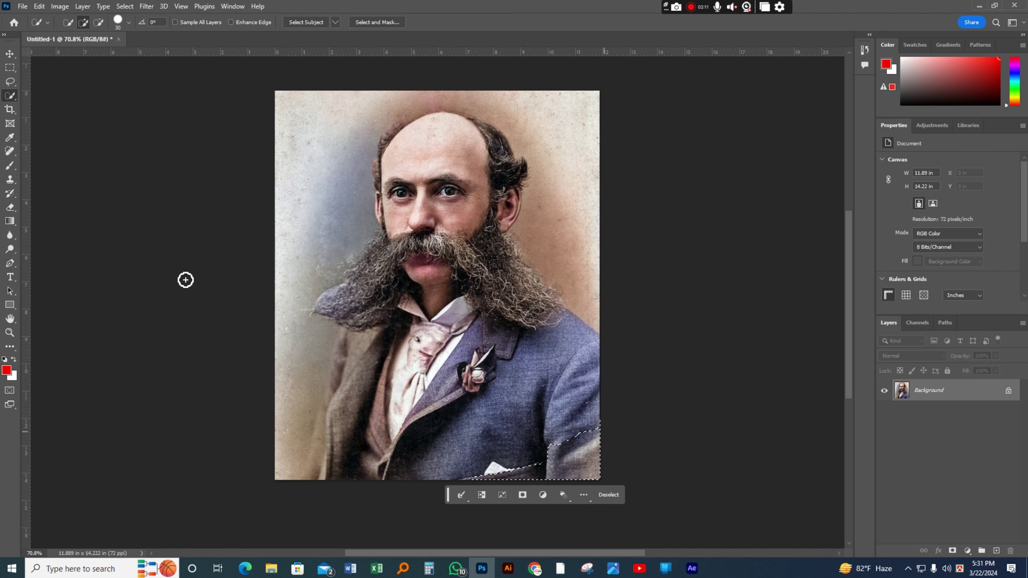
click(66, 7)
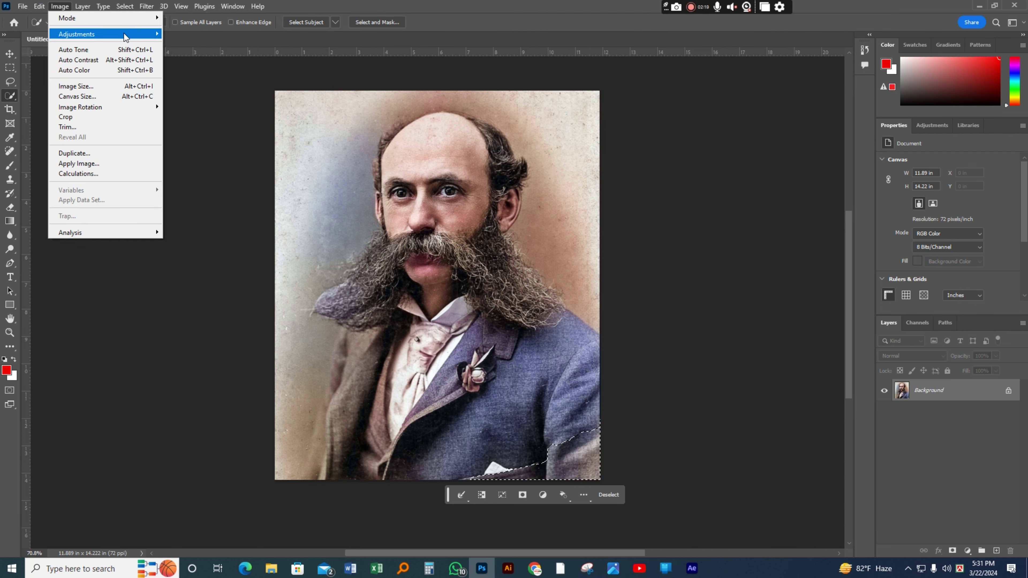
mouse_move(77, 34)
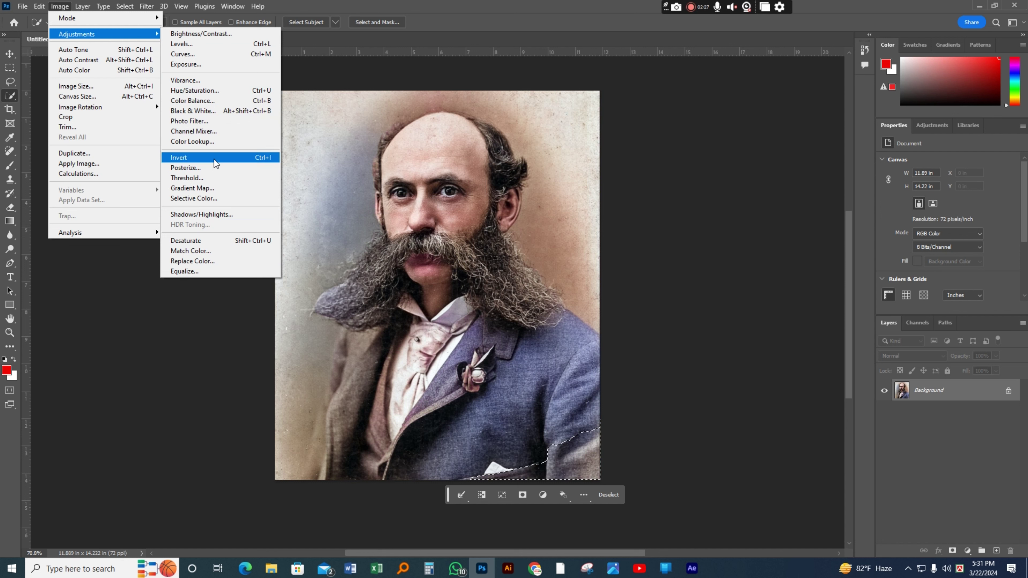
Set Hue/Saturation on the coat patch to Hue +27, Saturation +40, Lightness −20
click(210, 95)
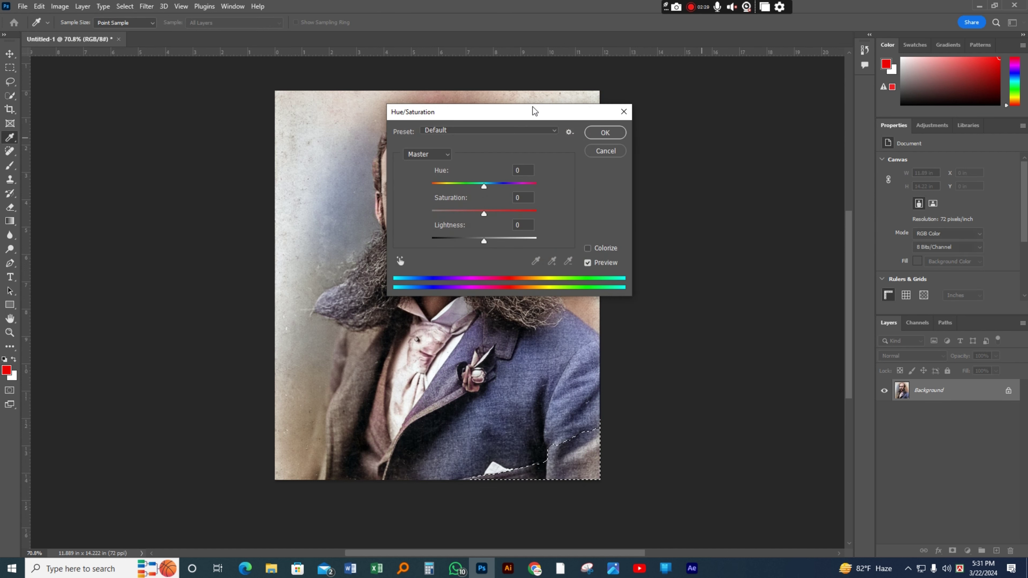
drag(503, 106, 695, 96)
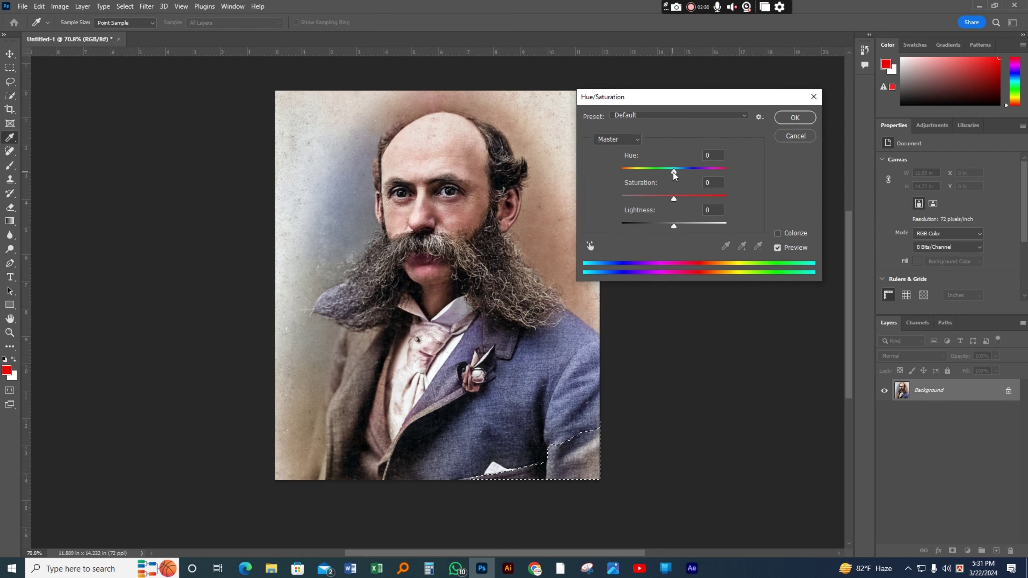
drag(674, 171, 688, 174)
mouse_move(674, 226)
mouse_down()
mouse_move(690, 226)
mouse_move(656, 223)
mouse_move(699, 198)
mouse_up()
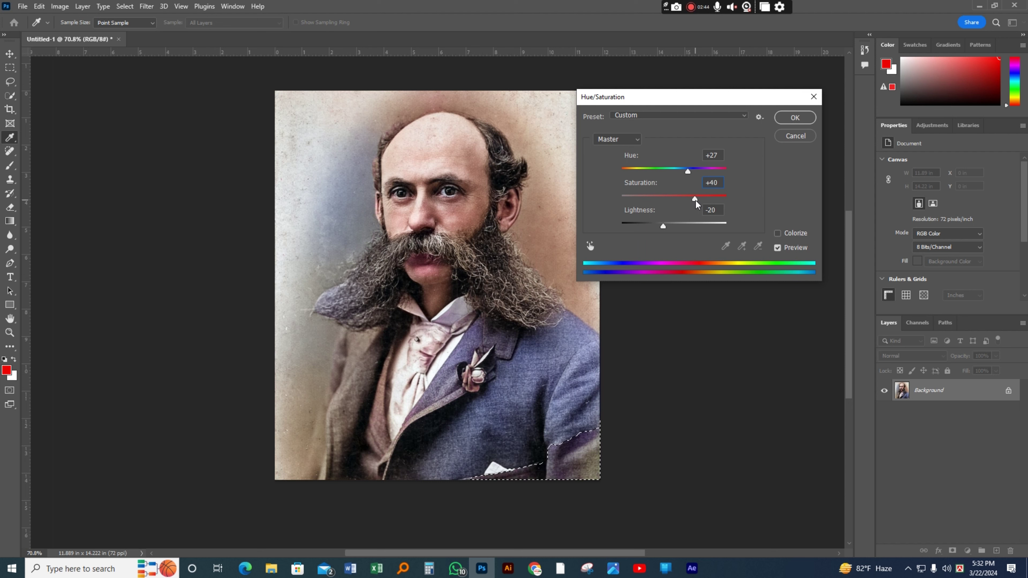
Confirm the Hue/Saturation recolour, then try and discard a Quick Selection on the left coat
click(795, 118)
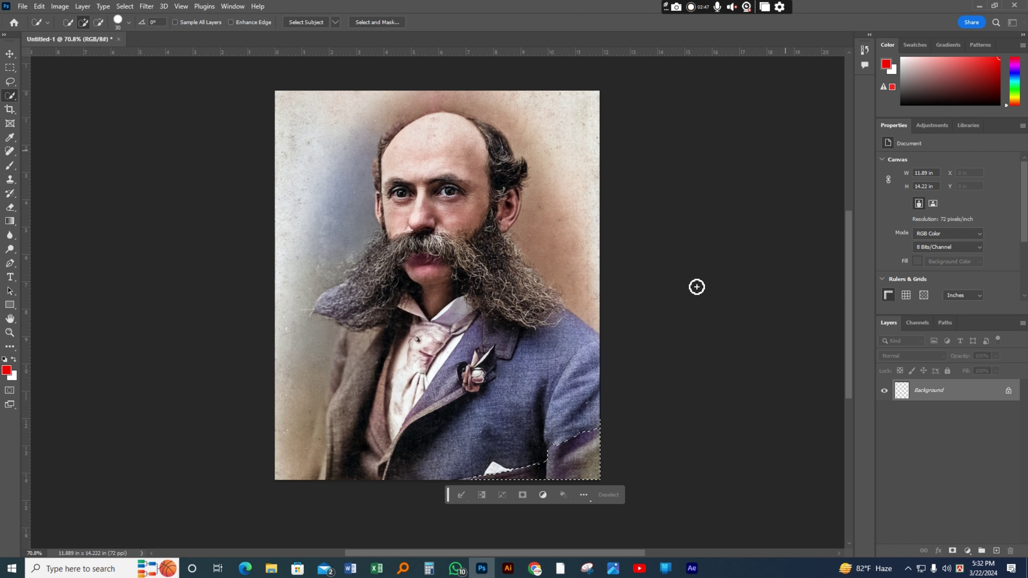
key(ctrl+d)
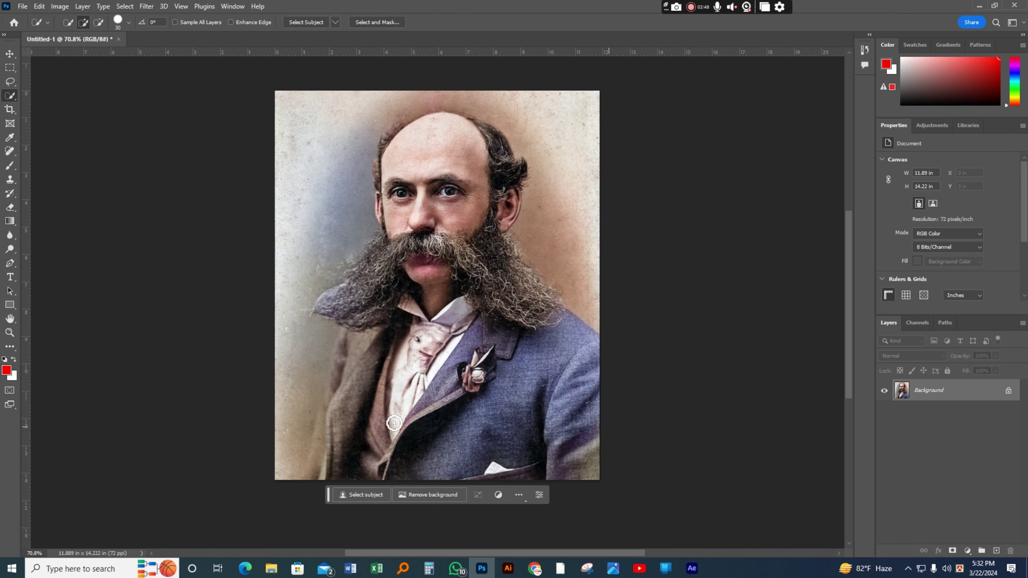
scroll(237, 387, down, 2)
scroll(351, 384, up, 3)
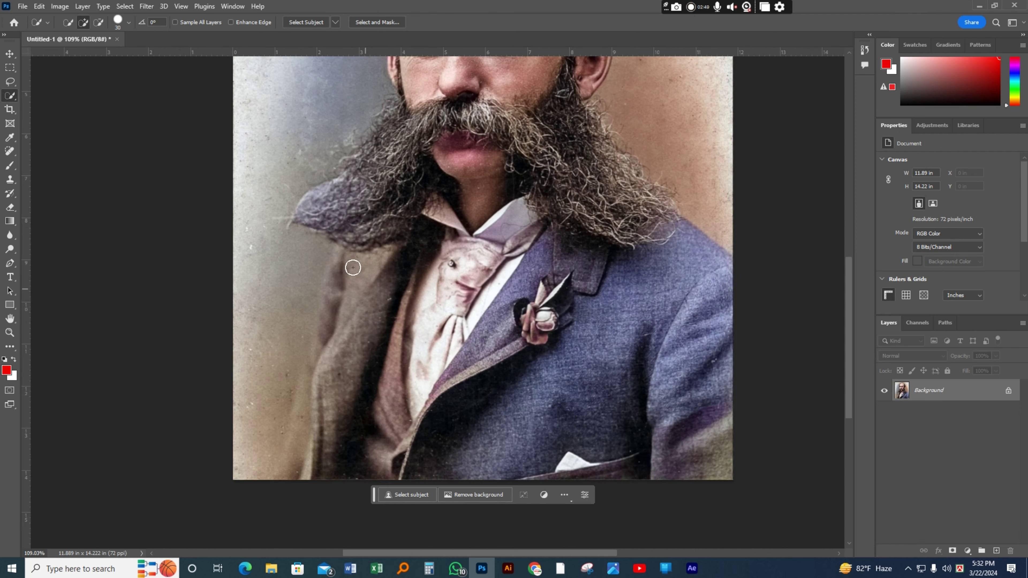
drag(338, 266, 349, 404)
drag(347, 443, 328, 329)
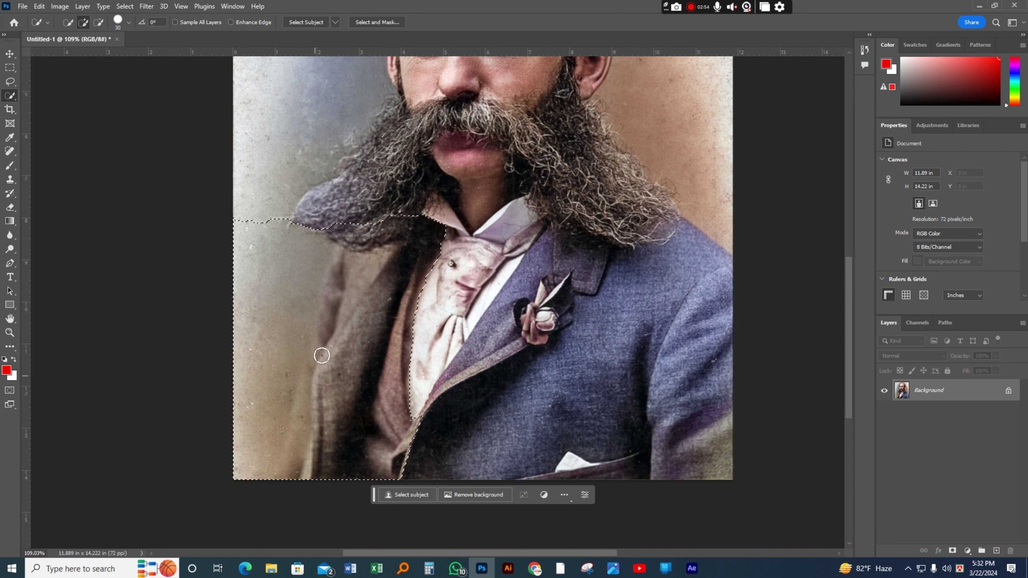
key(ctrl+d)
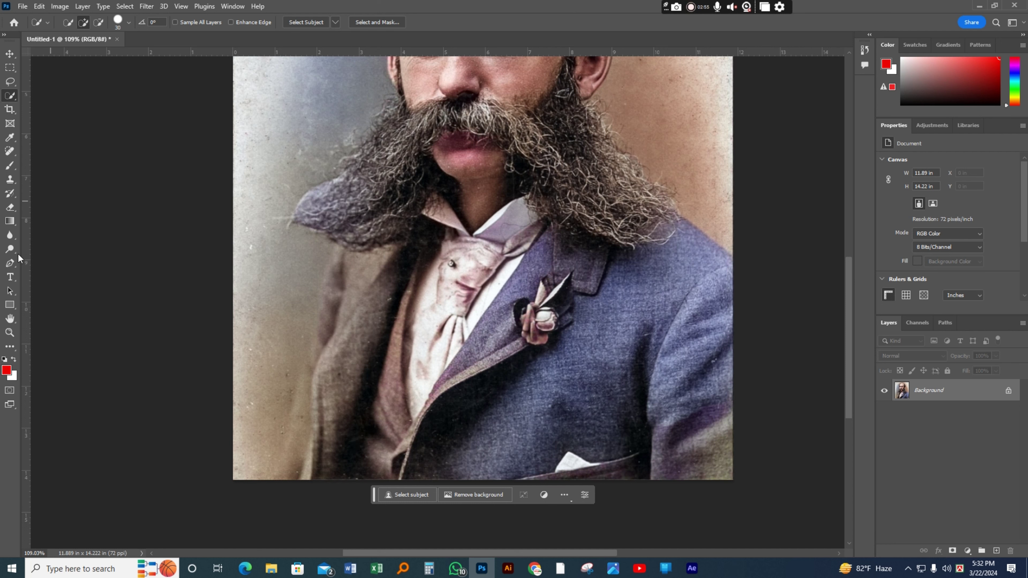
Start a Pen path at the brown coat's bottom edge and add points along the collar
click(10, 263)
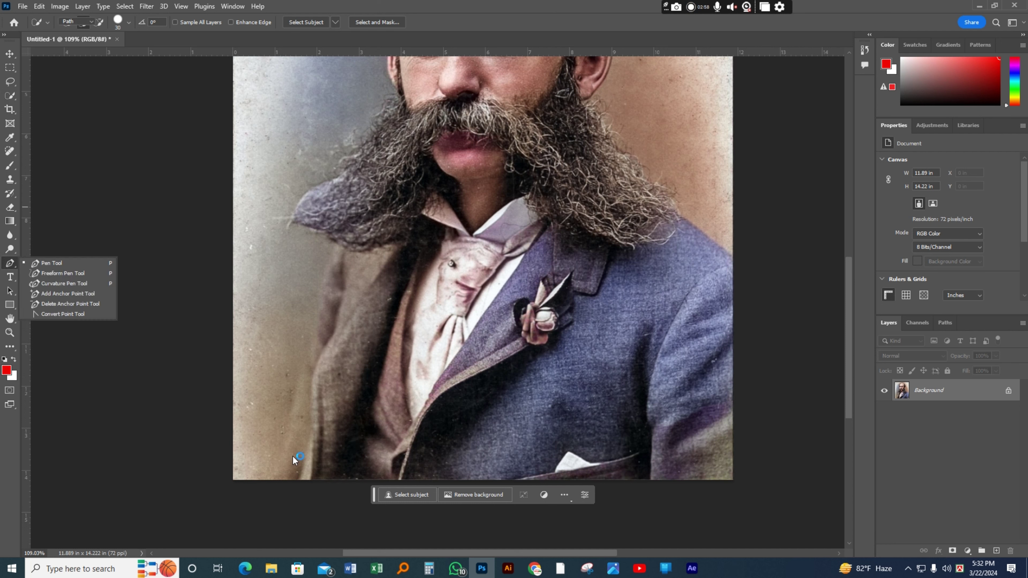
scroll(283, 452, down, 1)
scroll(270, 445, up, 2)
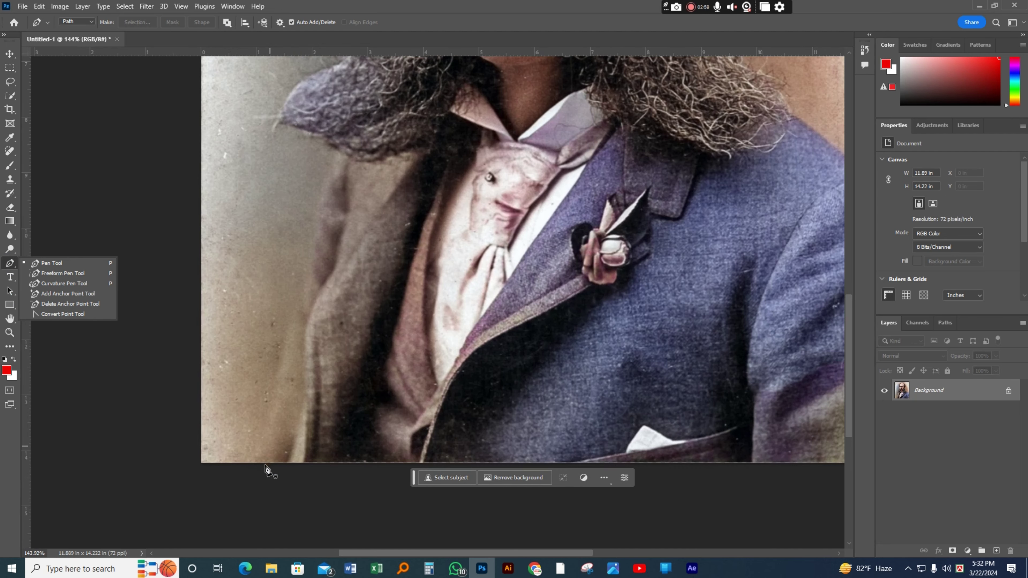
click(252, 457)
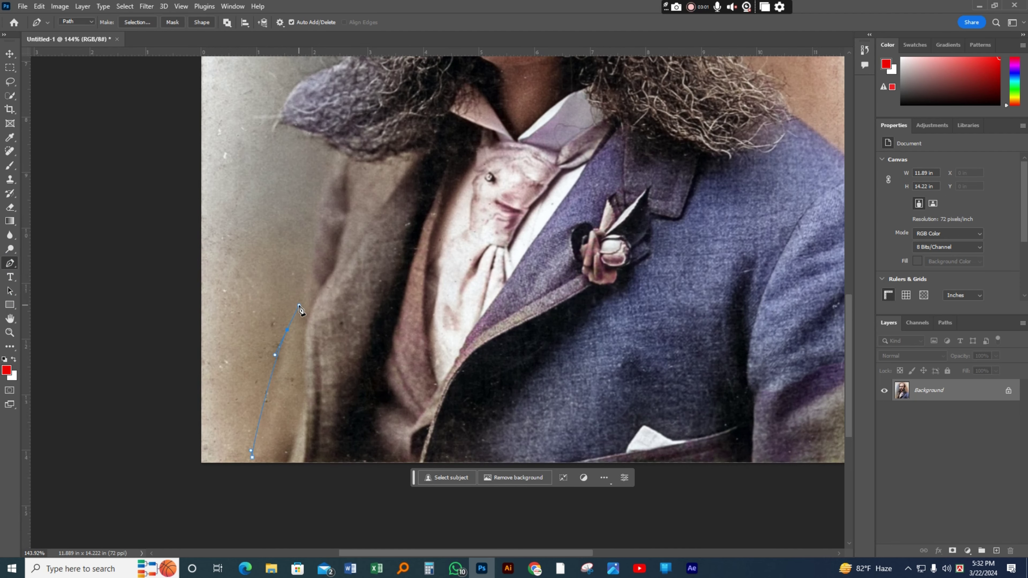
scroll(308, 283, up, 1)
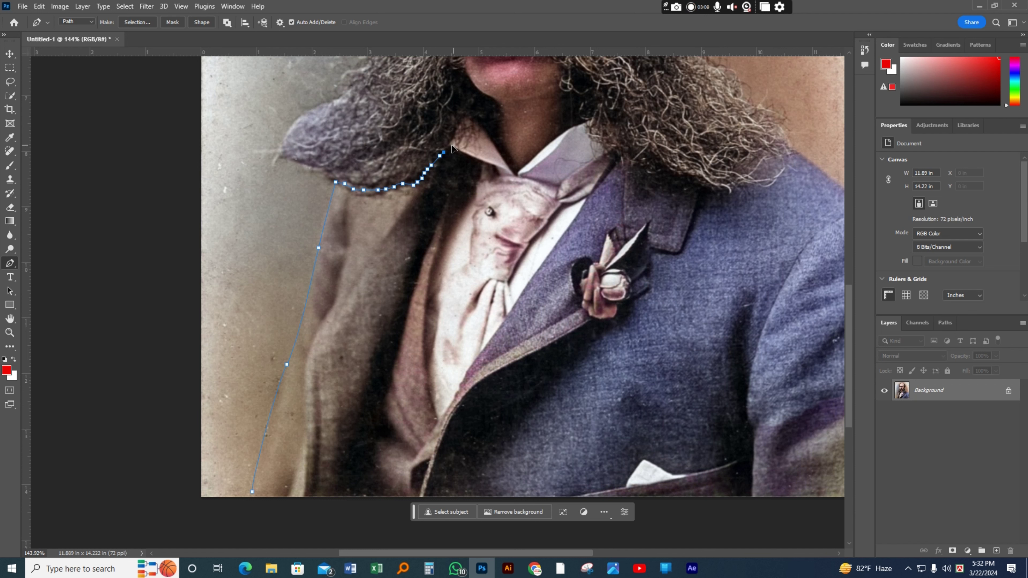
click(487, 161)
drag(468, 212, 460, 229)
Continue the path down the coat's inner edge and close it at the starting point
drag(437, 334, 433, 366)
scroll(405, 380, down, 1)
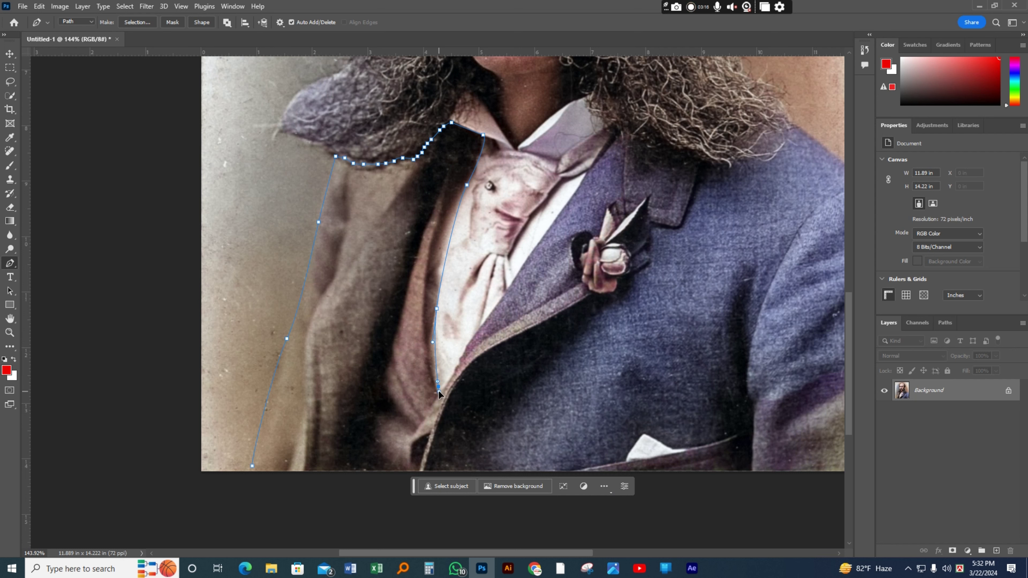
drag(438, 387, 439, 392)
scroll(435, 405, down, 2)
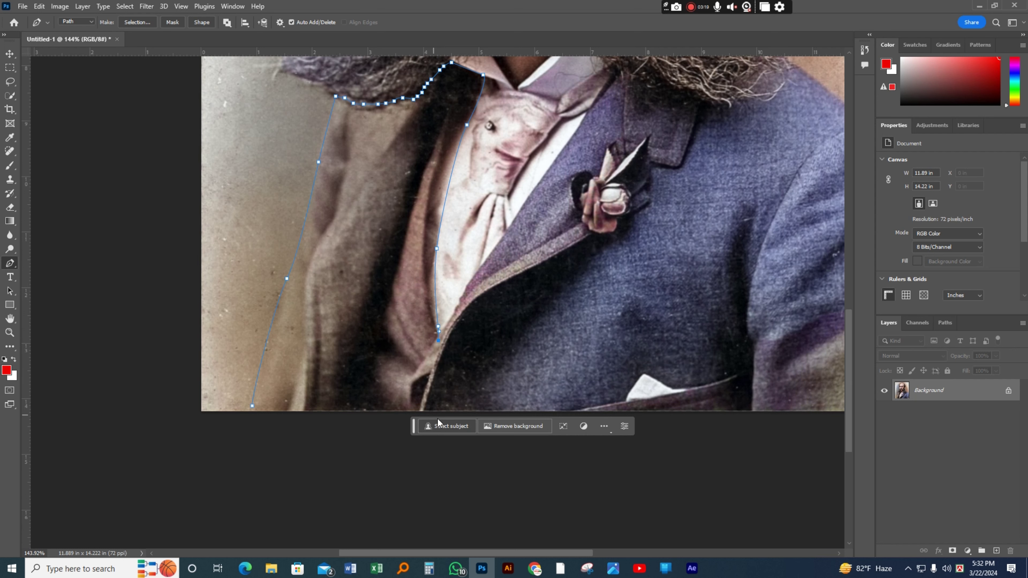
click(300, 445)
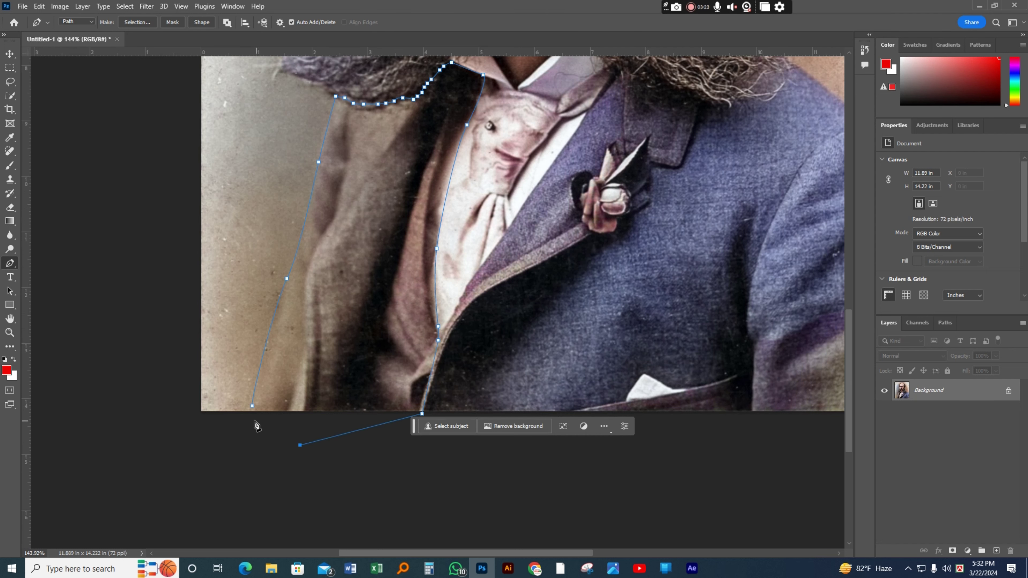
click(248, 414)
click(252, 406)
scroll(329, 323, up, 1)
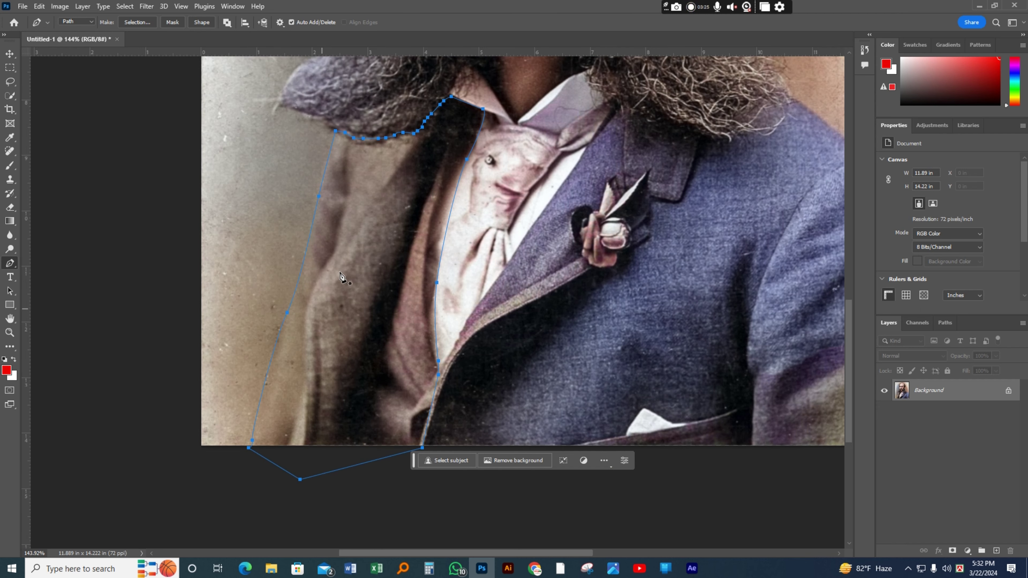
right_click(346, 248)
Convert the closed path into a selection with 0-pixel feather
click(395, 293)
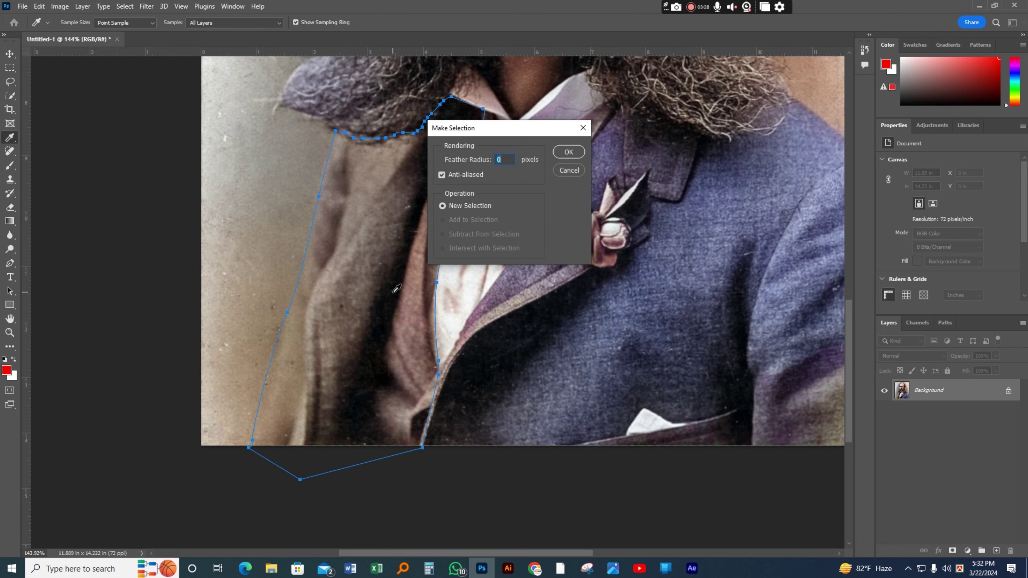
key(Return)
scroll(296, 138, up, 1)
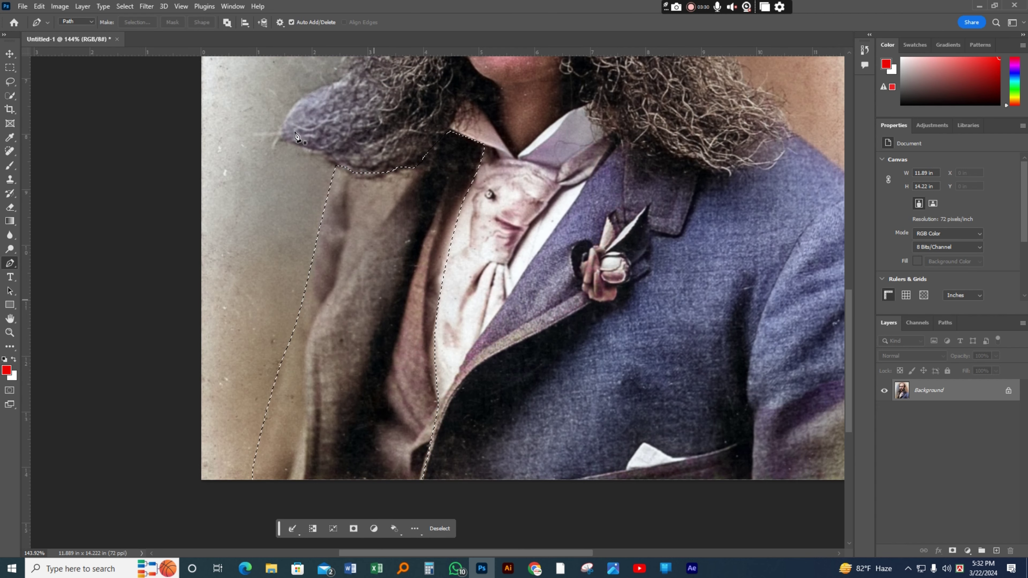
Recolour the selected coat with Hue −70, Saturation −42, Lightness −4
click(56, 6)
mouse_move(105, 33)
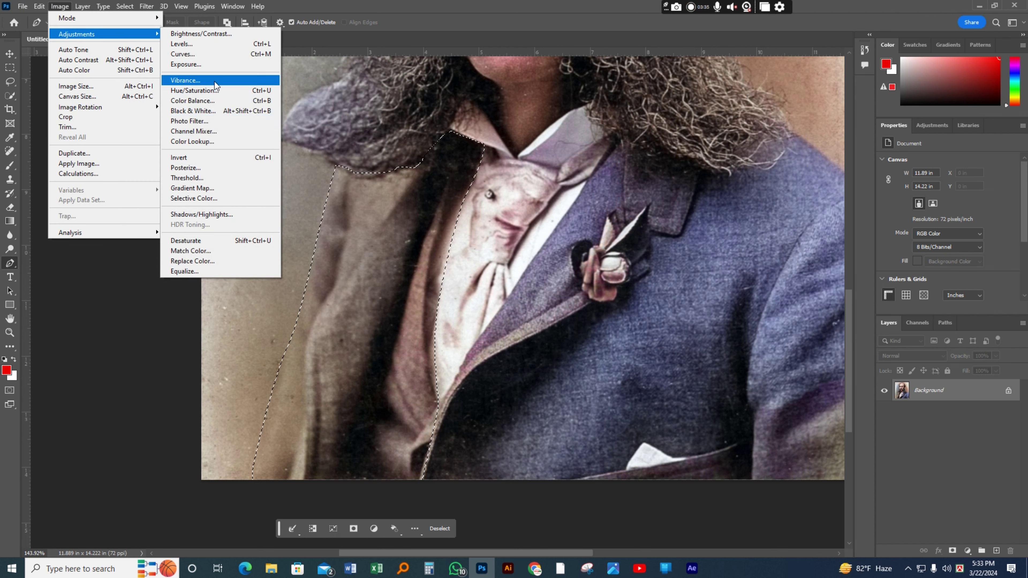
click(219, 91)
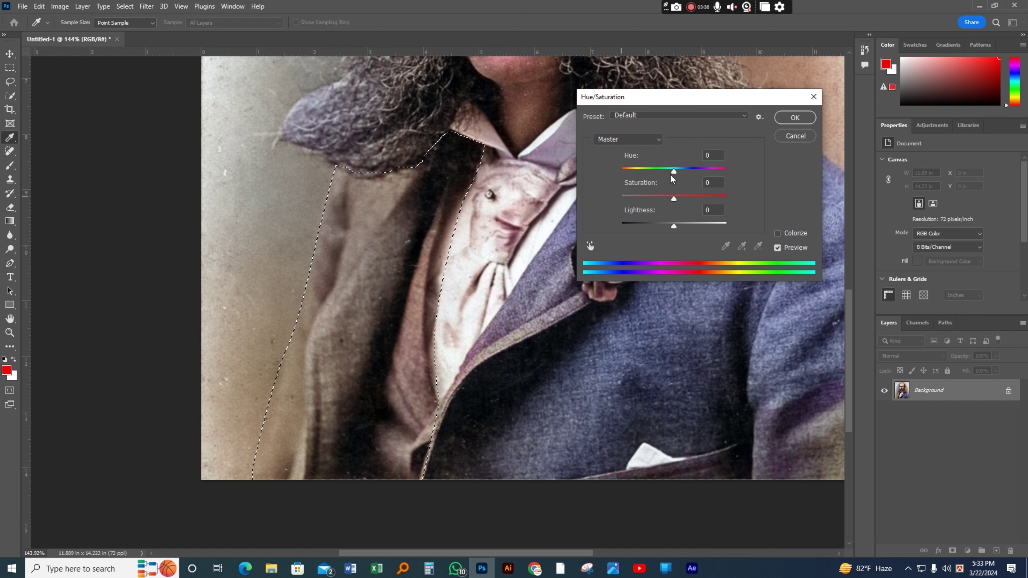
mouse_move(673, 170)
mouse_down()
mouse_move(698, 171)
mouse_move(640, 170)
mouse_move(681, 202)
mouse_move(655, 202)
mouse_up()
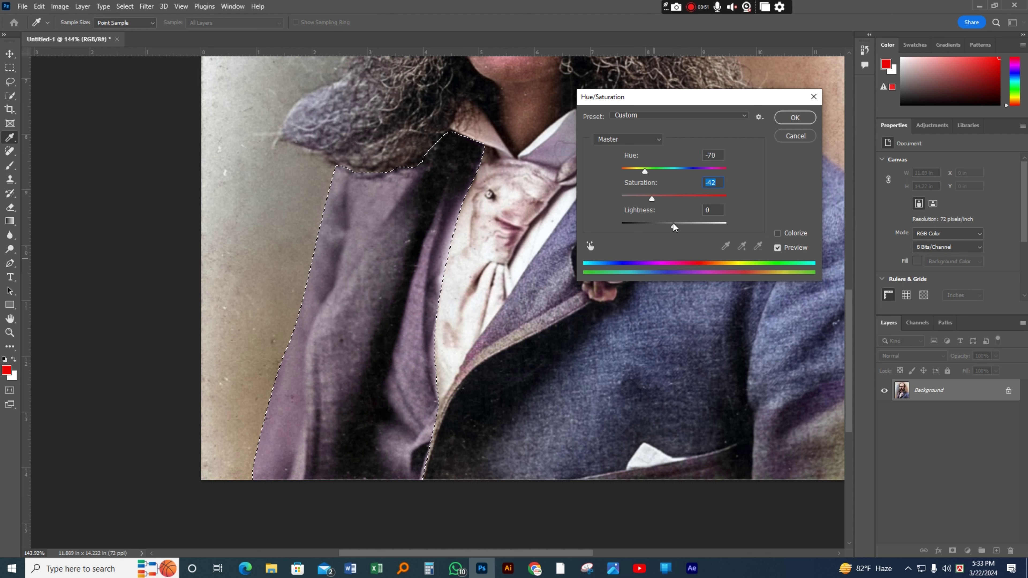
mouse_move(673, 226)
mouse_down()
mouse_move(664, 228)
mouse_move(673, 230)
mouse_up()
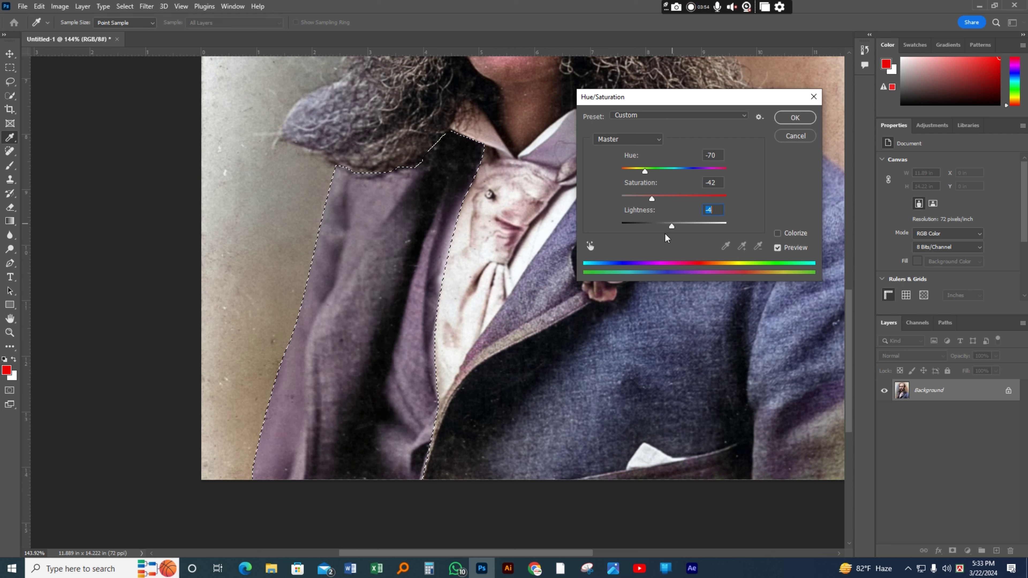
click(795, 117)
key(p)
scroll(59, 330, down, 2)
scroll(206, 356, down, 2)
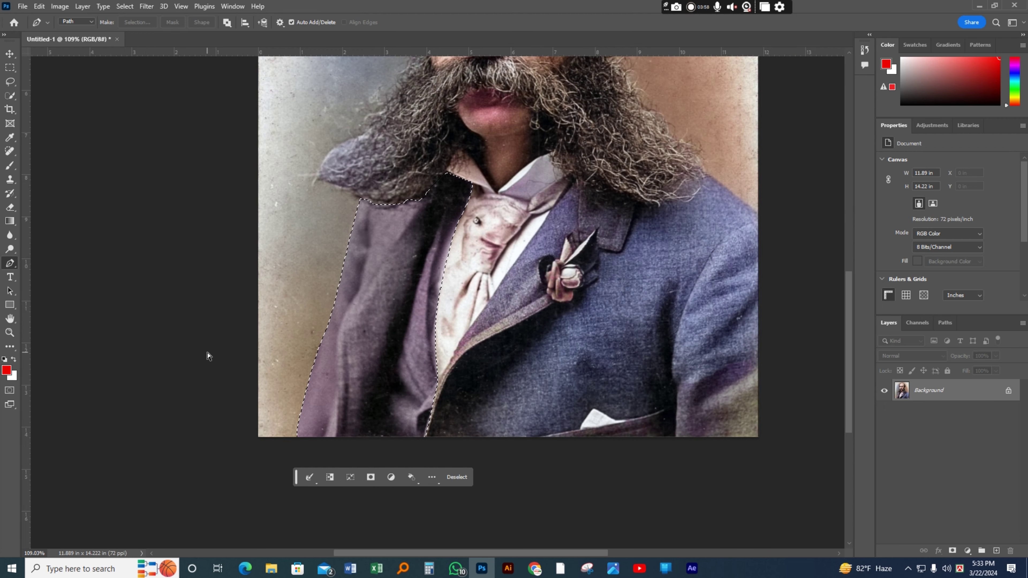
Deselect, then reselect the left-coat area with Ctrl+Shift+D
key(ctrl+d)
scroll(275, 312, down, 2)
scroll(275, 312, down, 2)
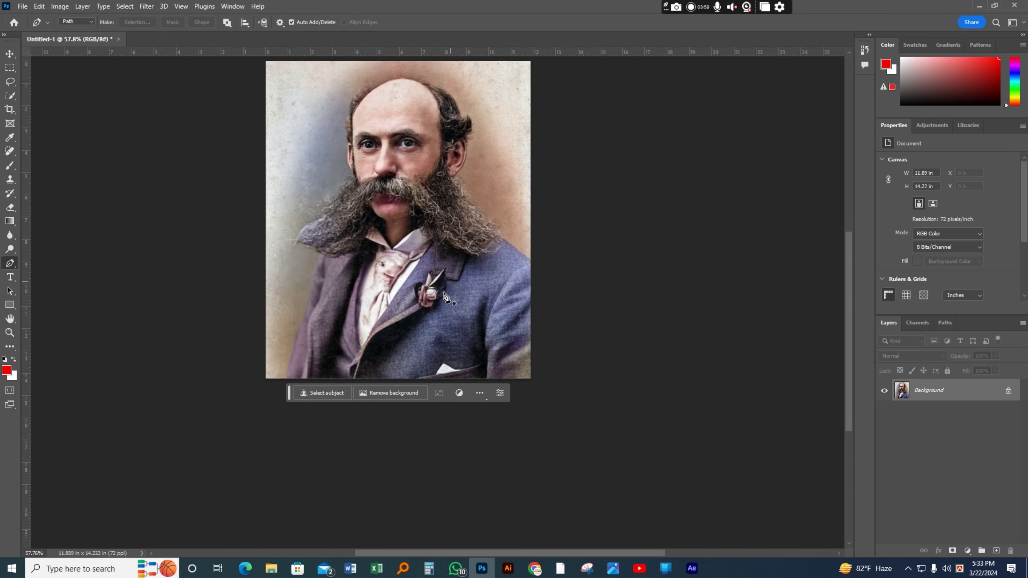
scroll(443, 310, up, 2)
scroll(259, 349, down, 1)
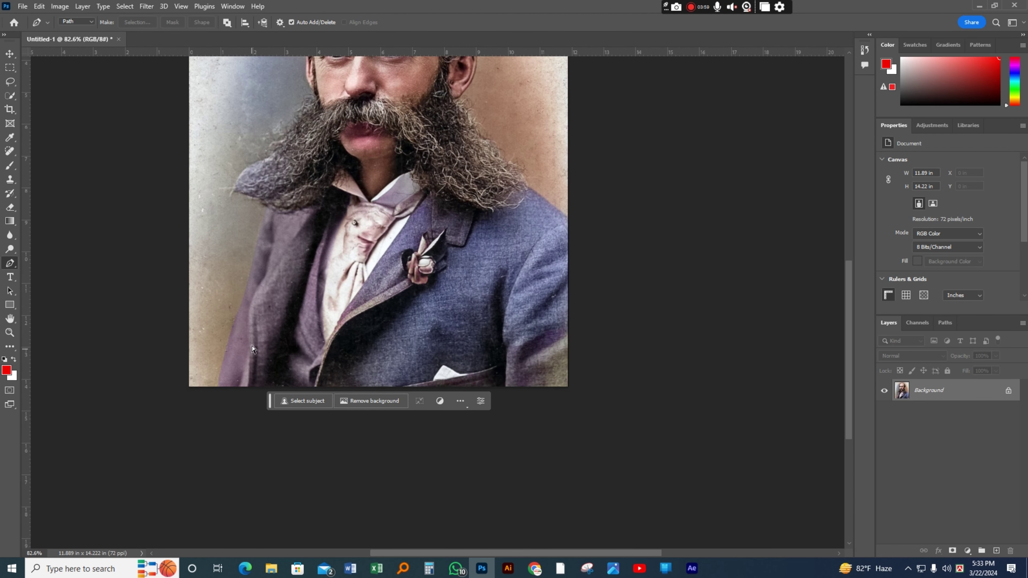
key(ctrl+shift+d)
Apply Hue/Saturation with Hue −39 and Saturation +19 to the left coat
click(59, 6)
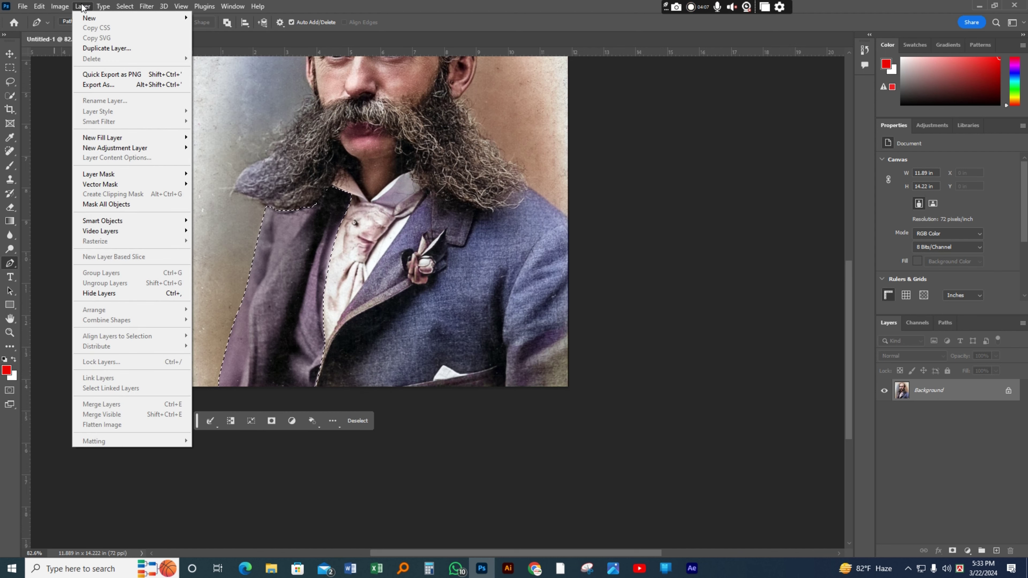
key(Escape)
click(67, 7)
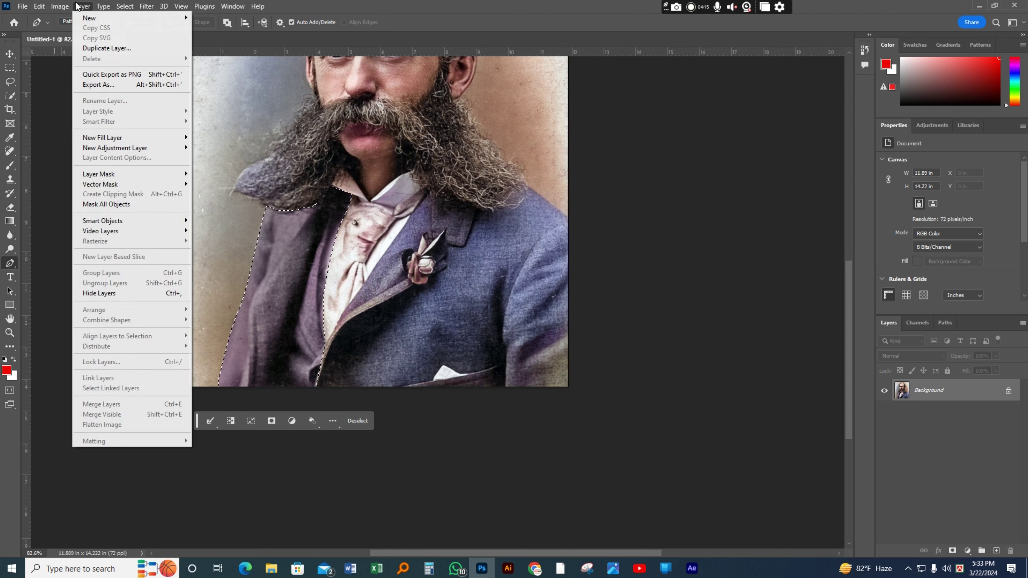
mouse_move(77, 34)
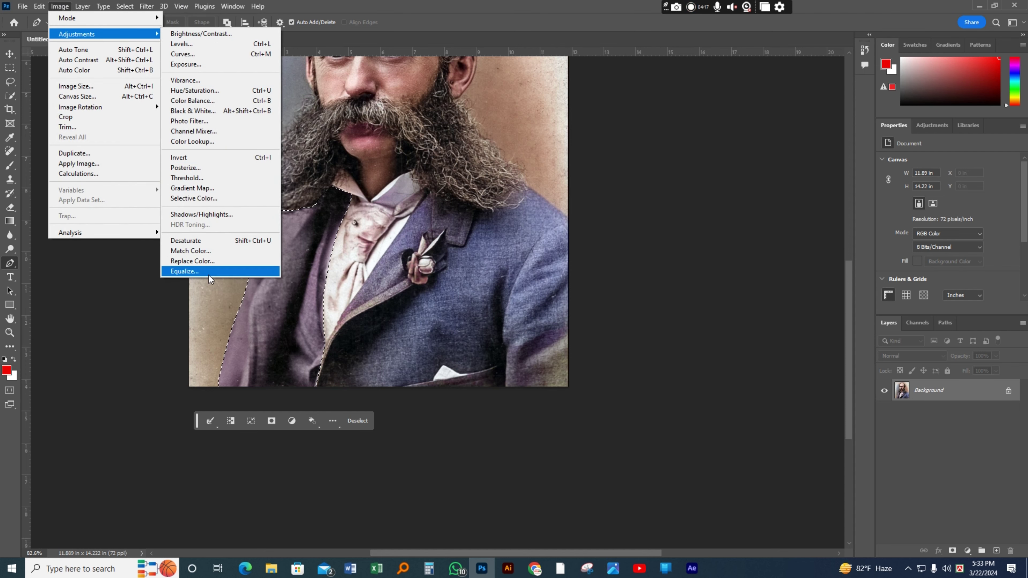
click(227, 91)
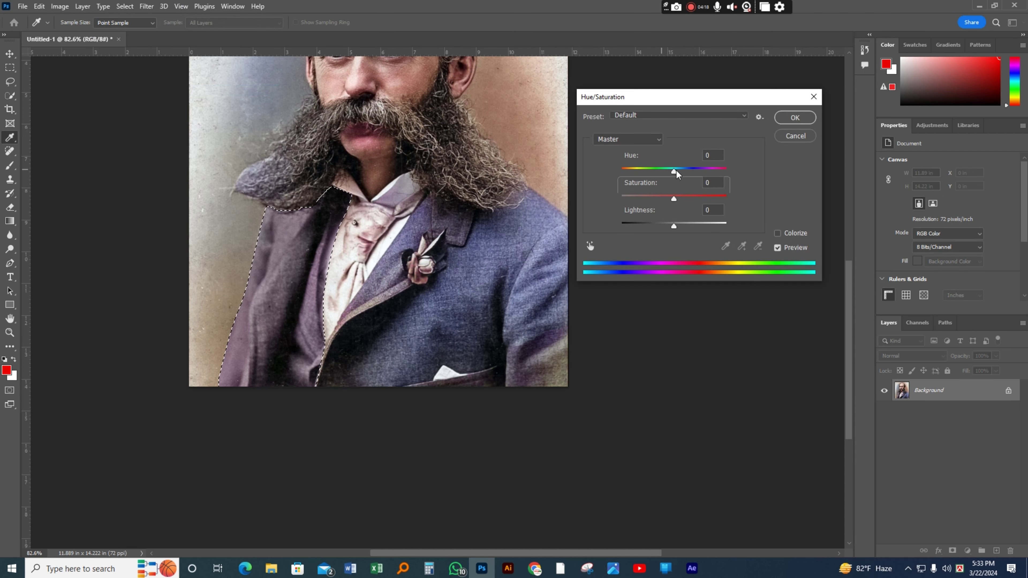
mouse_move(674, 173)
mouse_down()
mouse_move(695, 174)
mouse_move(642, 174)
mouse_up()
click(654, 172)
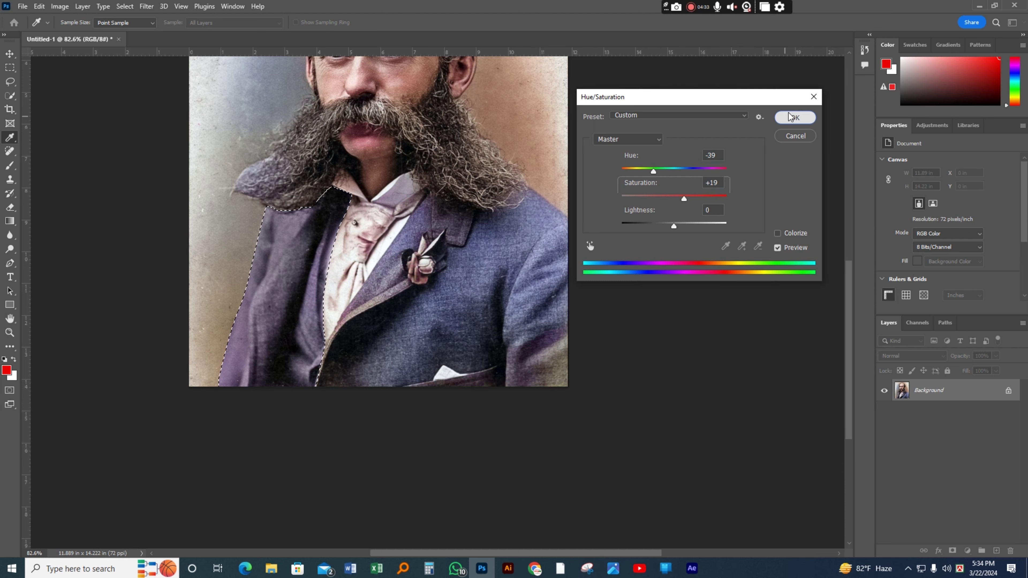
click(795, 118)
key(p)
scroll(652, 331, up, 3)
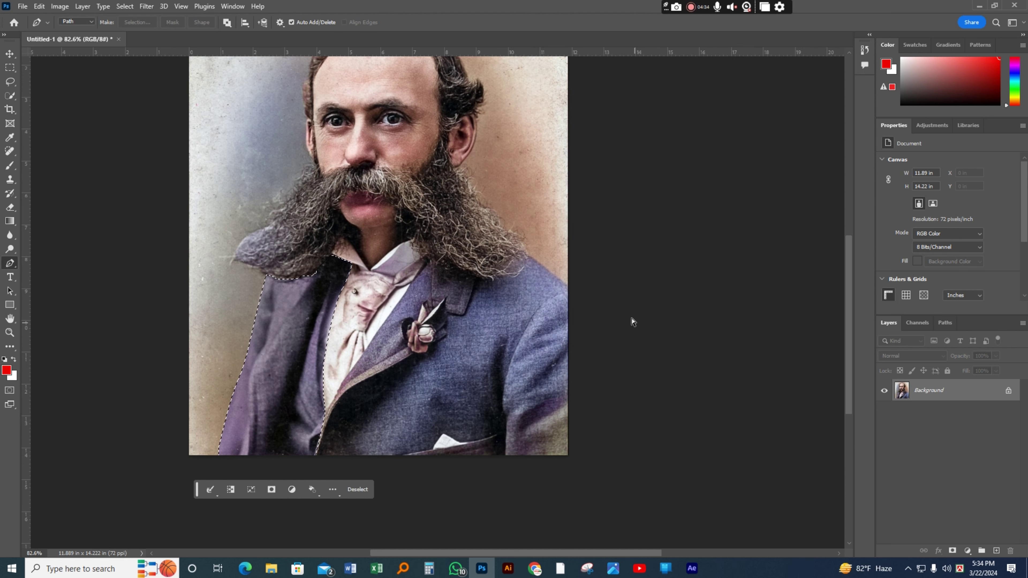
Deselect, then quick-select the lower-right area of the jacket
key(ctrl+d)
scroll(376, 356, down, 3)
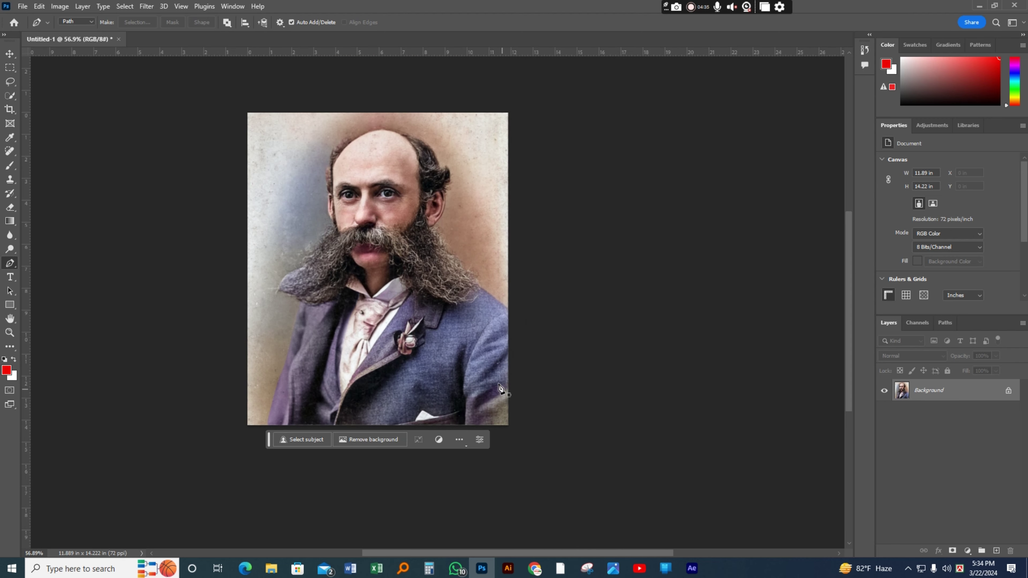
scroll(501, 388, down, 2)
scroll(503, 334, up, 3)
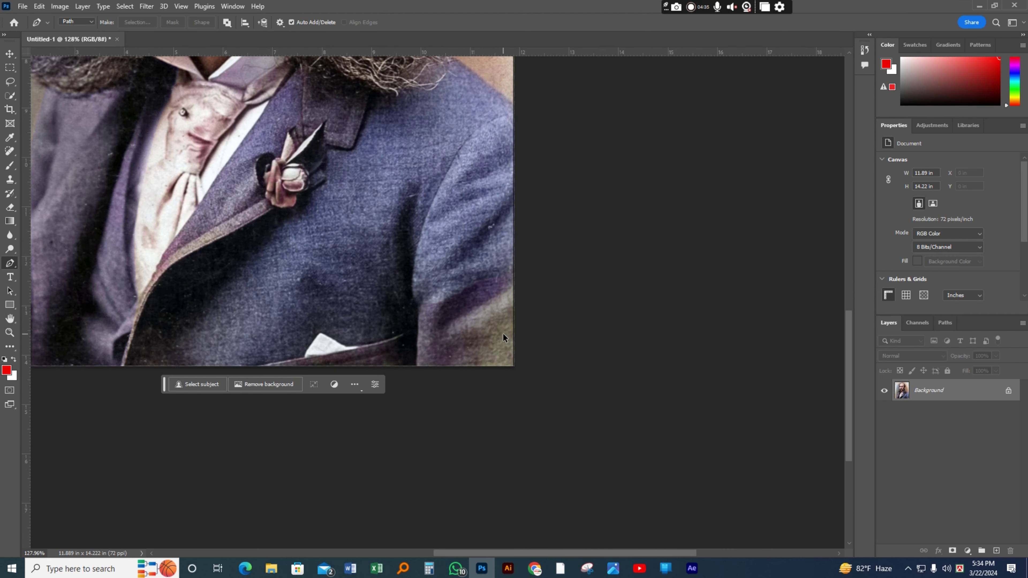
scroll(503, 334, up, 1)
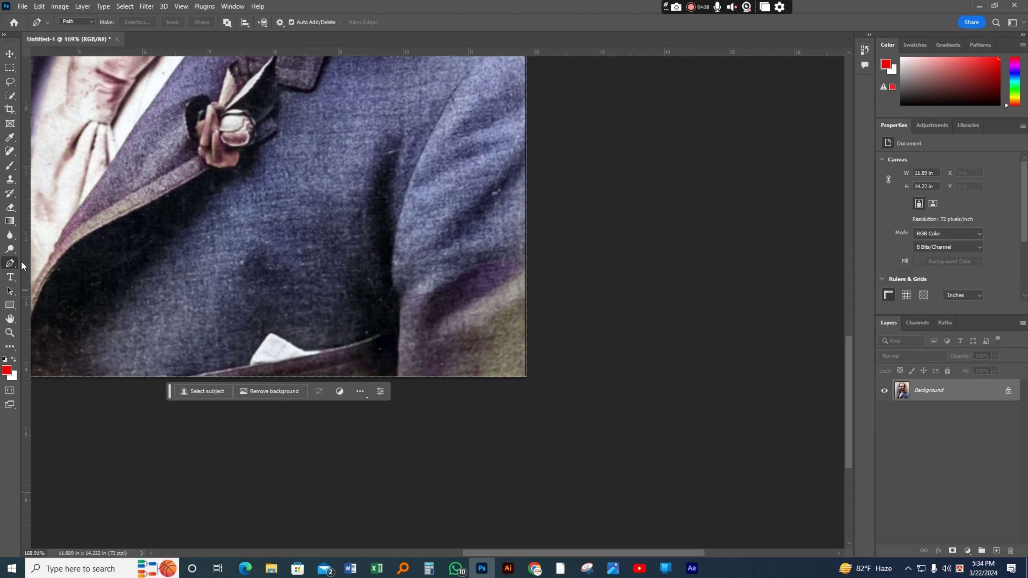
click(10, 95)
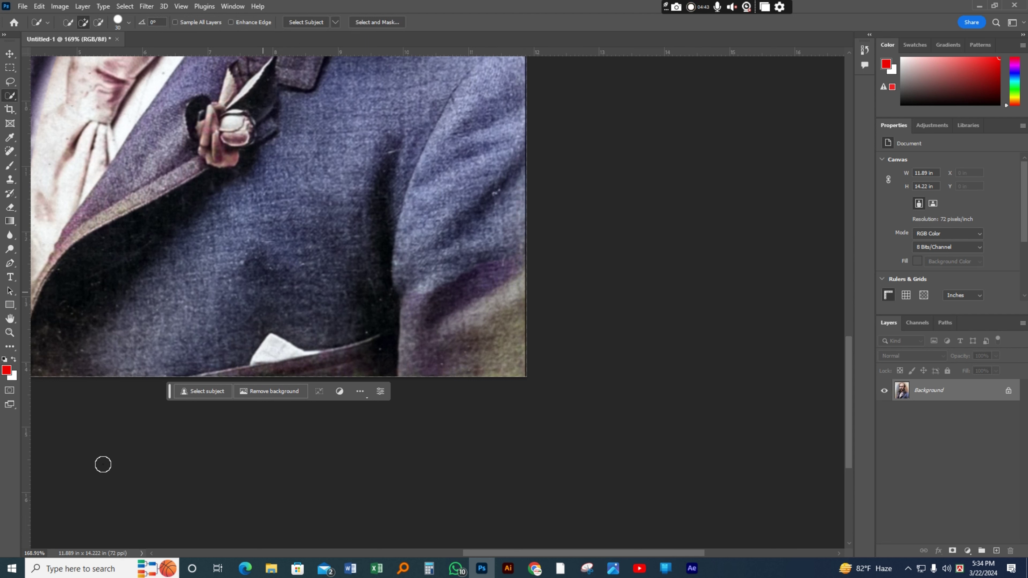
mouse_move(388, 364)
mouse_down()
mouse_move(517, 240)
mouse_move(514, 223)
mouse_up()
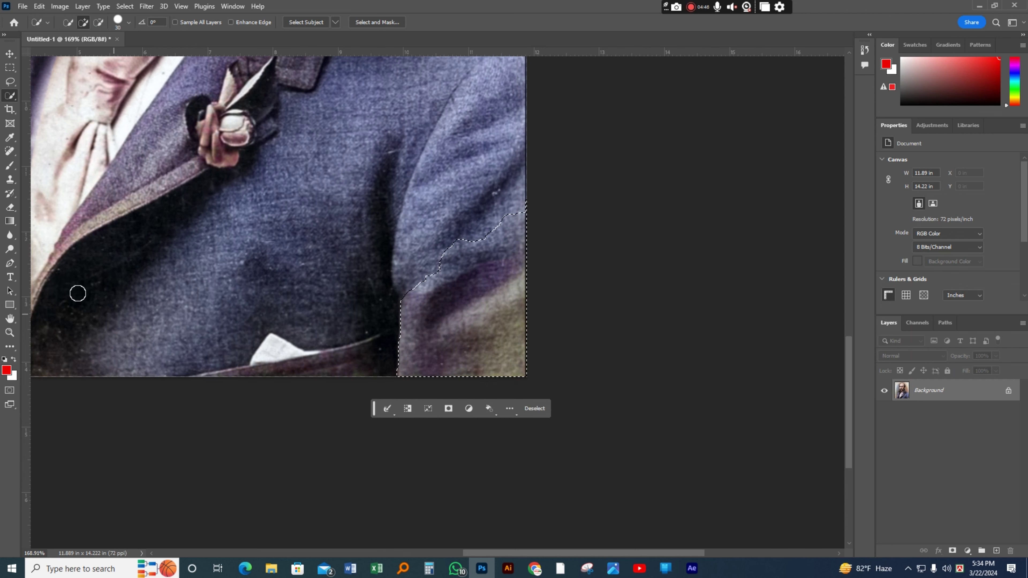
scroll(76, 291, up, 1)
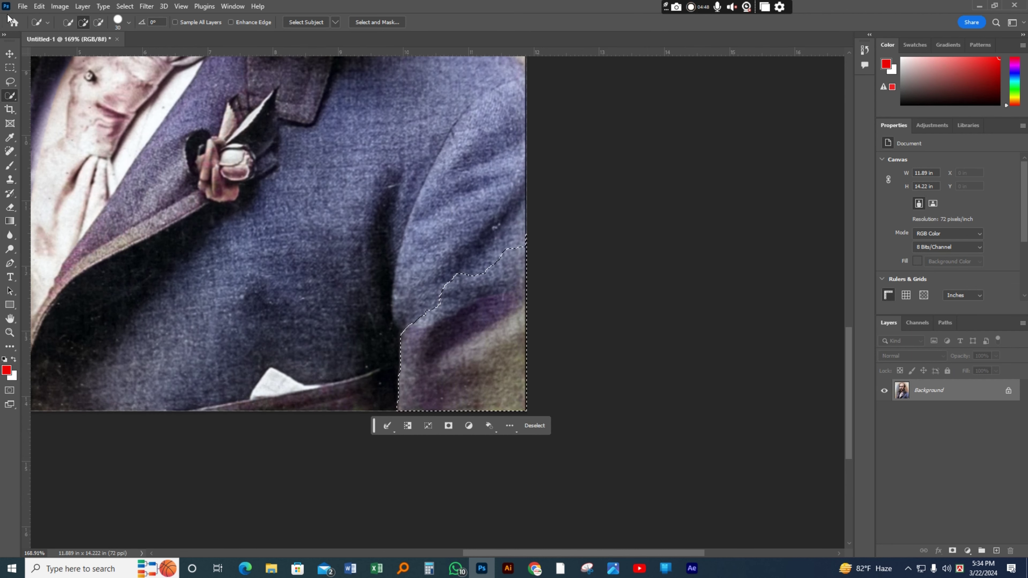
Apply Hue/Saturation with Saturation +32 and Lightness -32 to the selected jacket area
click(63, 6)
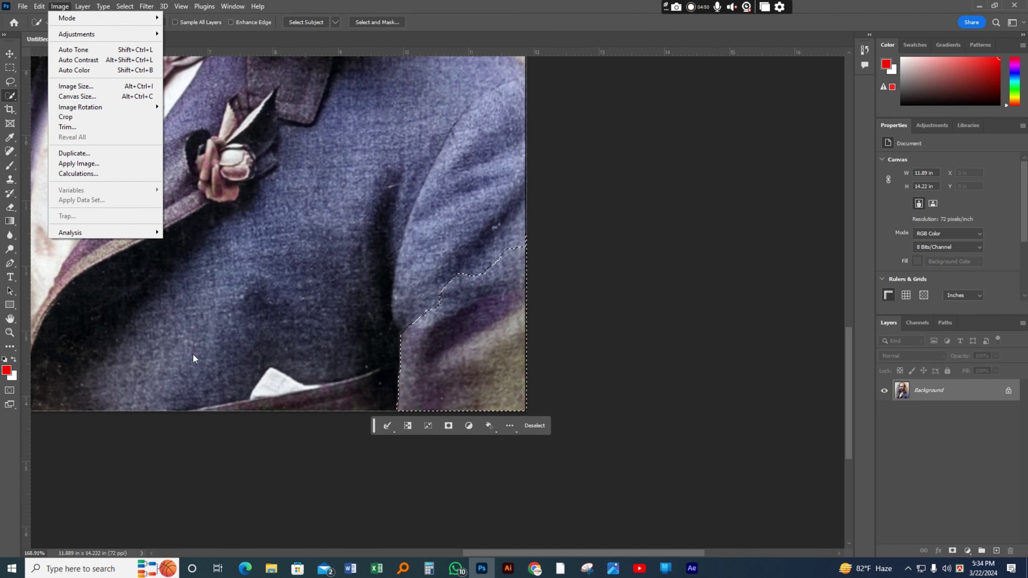
click(566, 289)
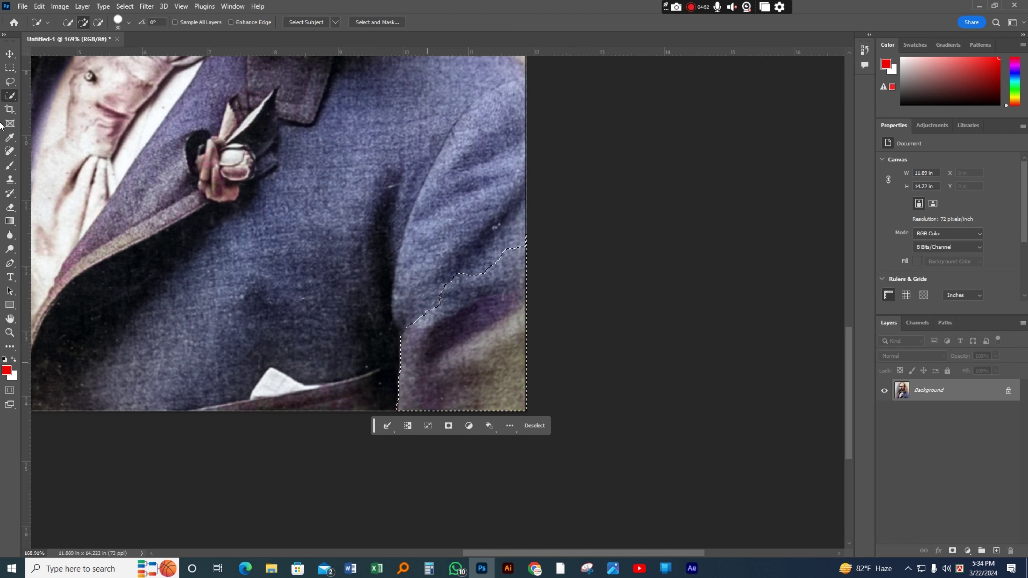
click(60, 6)
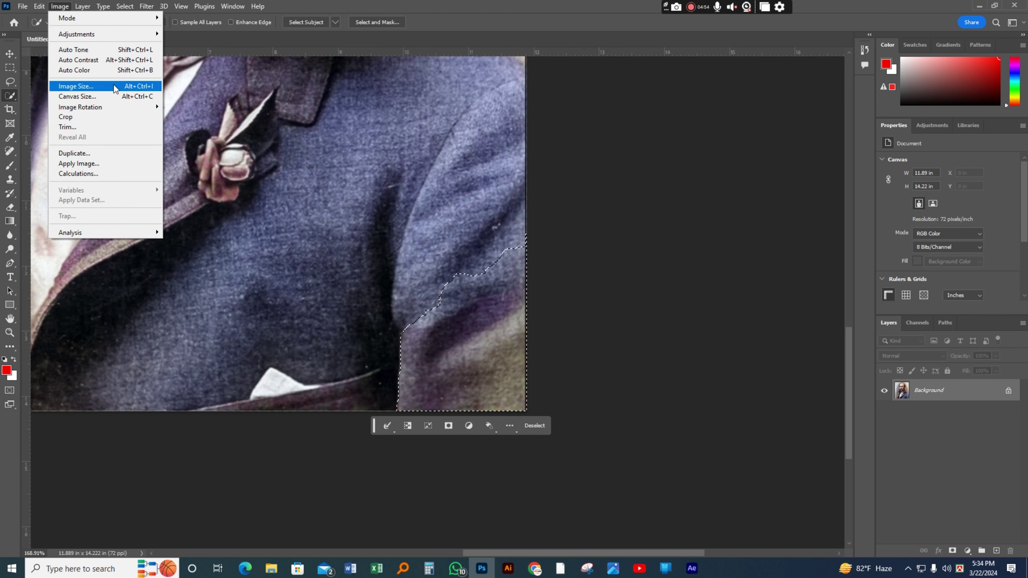
mouse_move(77, 34)
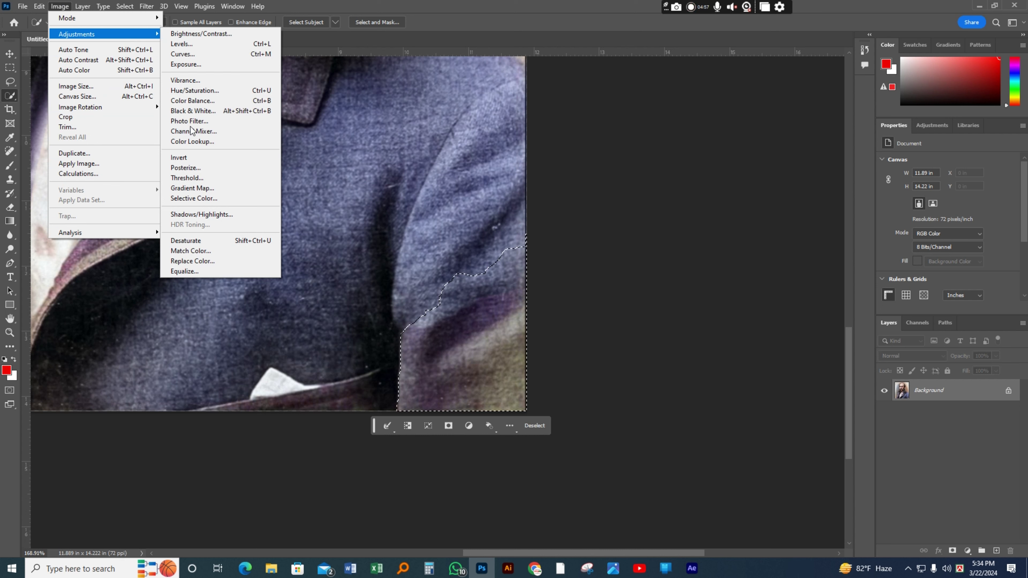
click(194, 90)
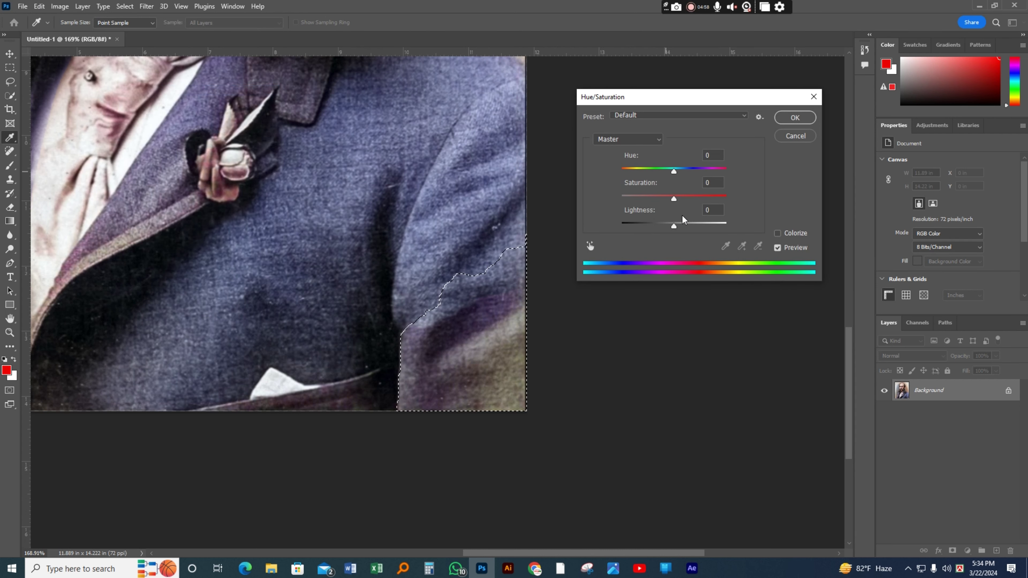
mouse_move(676, 225)
mouse_down()
mouse_move(658, 227)
mouse_move(694, 201)
mouse_move(689, 173)
mouse_move(677, 176)
mouse_up()
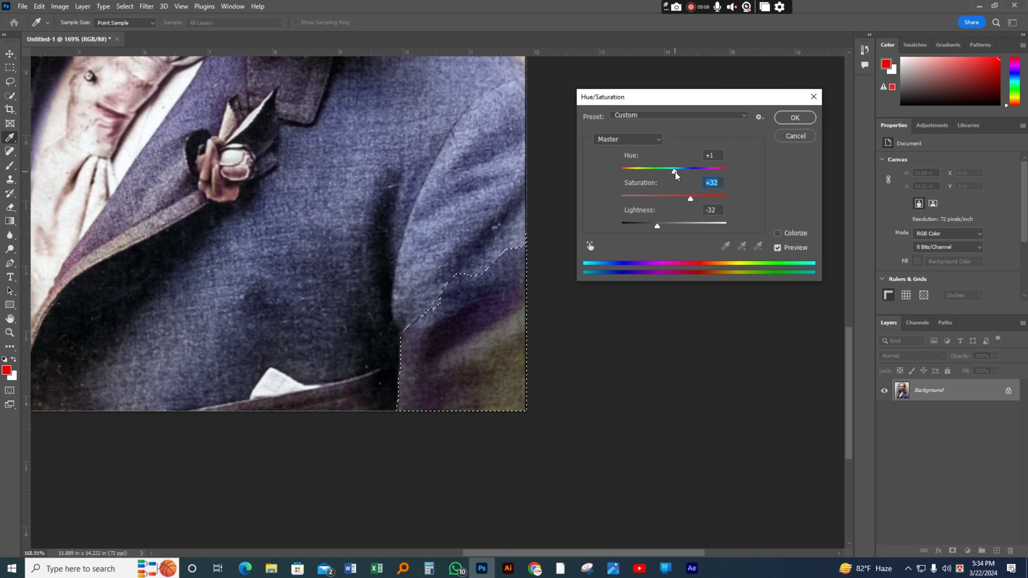
click(794, 117)
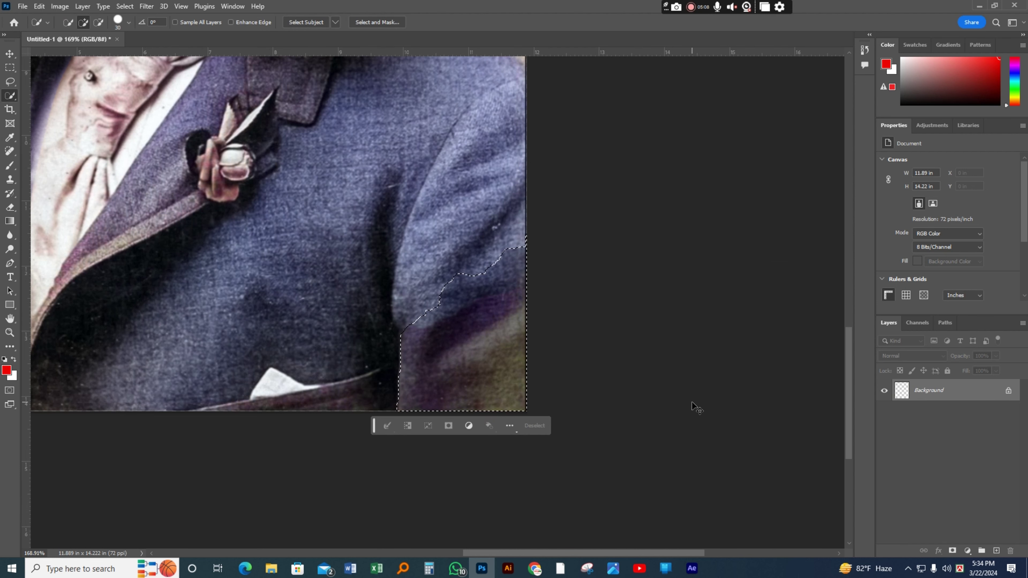
Deselect the jacket and zoom around to inspect the colorized portrait
key(ctrl+d)
scroll(664, 382, down, 5)
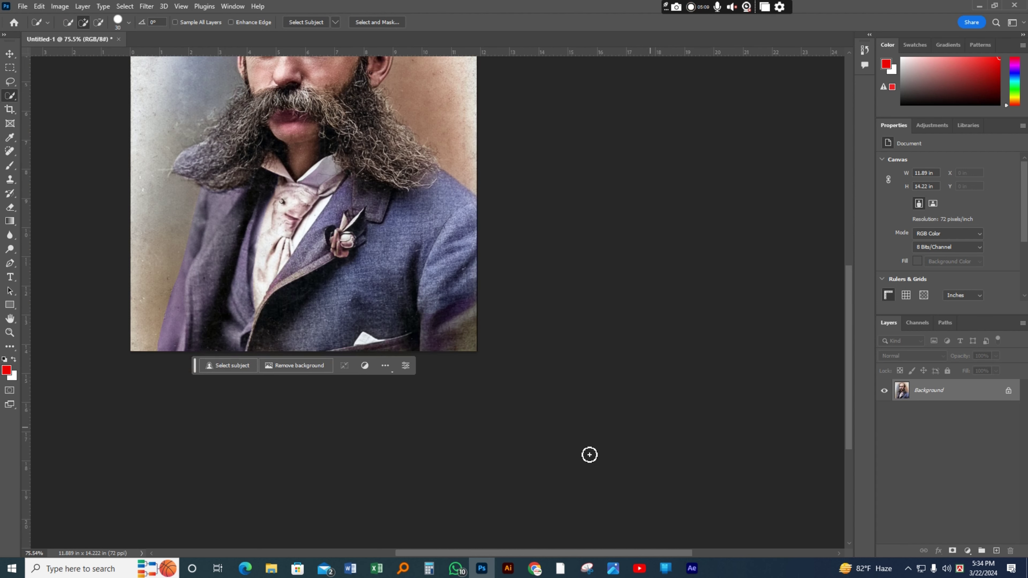
scroll(199, 390, up, 2)
scroll(468, 372, down, 1)
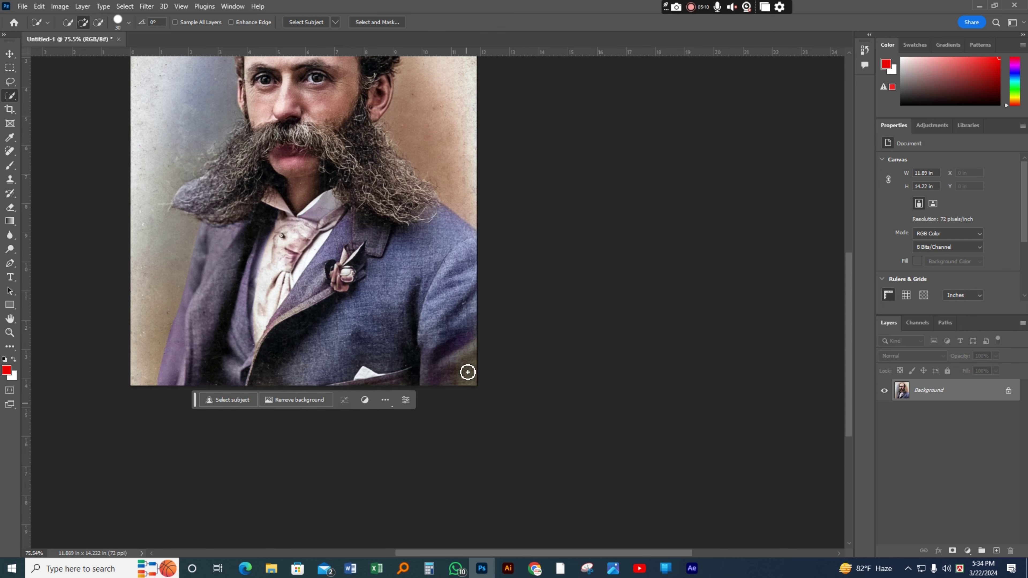
scroll(266, 375, up, 1)
scroll(216, 344, up, 2)
scroll(267, 174, up, 1)
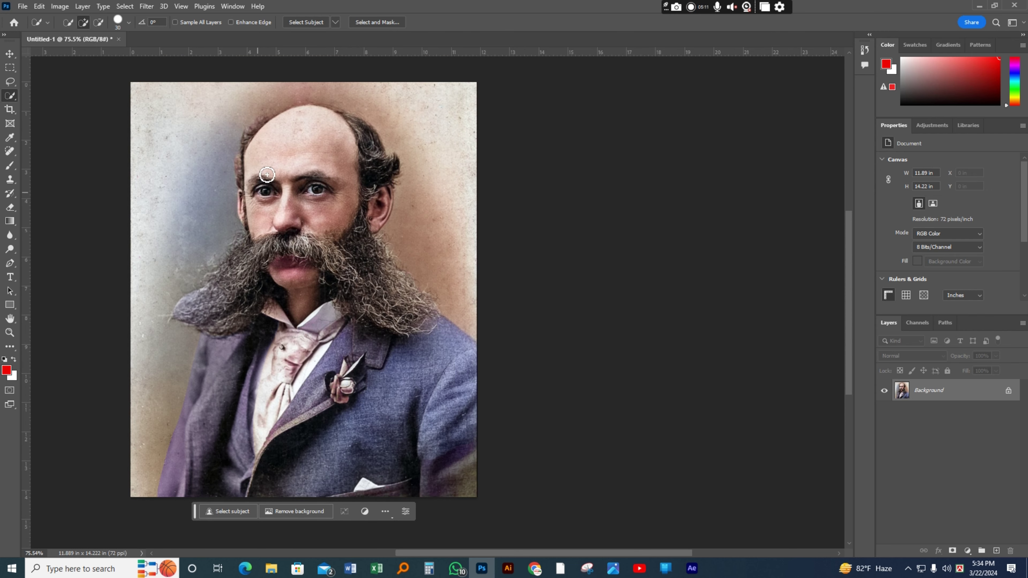
scroll(265, 186, up, 2)
scroll(262, 197, up, 2)
scroll(405, 237, up, 1)
scroll(332, 243, up, 1)
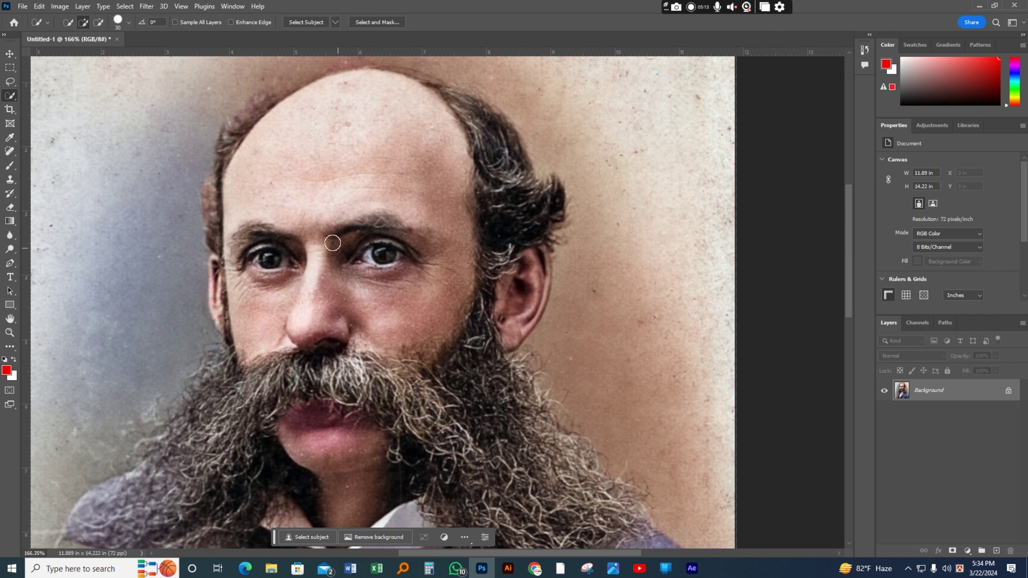
scroll(332, 243, down, 1)
scroll(330, 242, down, 2)
scroll(338, 251, down, 2)
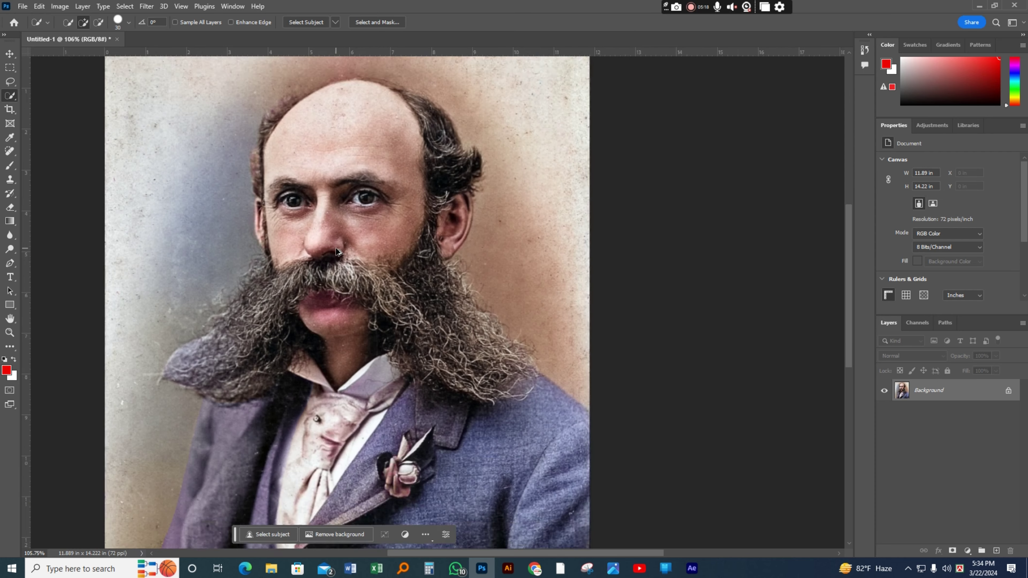
scroll(332, 248, down, 1)
scroll(227, 285, up, 1)
scroll(230, 285, down, 1)
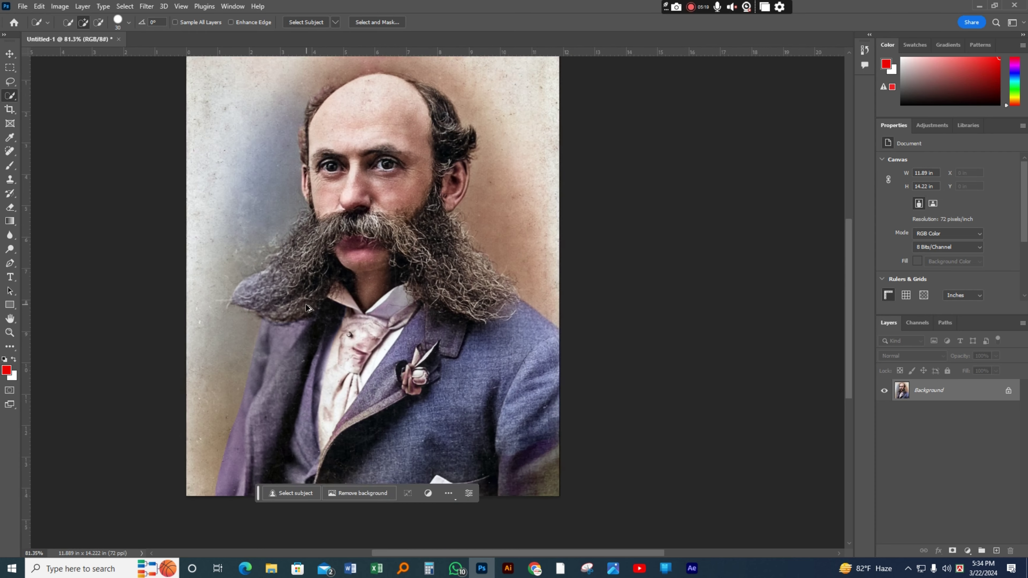
scroll(310, 352, down, 1)
Choose the Move tool and bring up Save for Web on the finished portrait
click(10, 54)
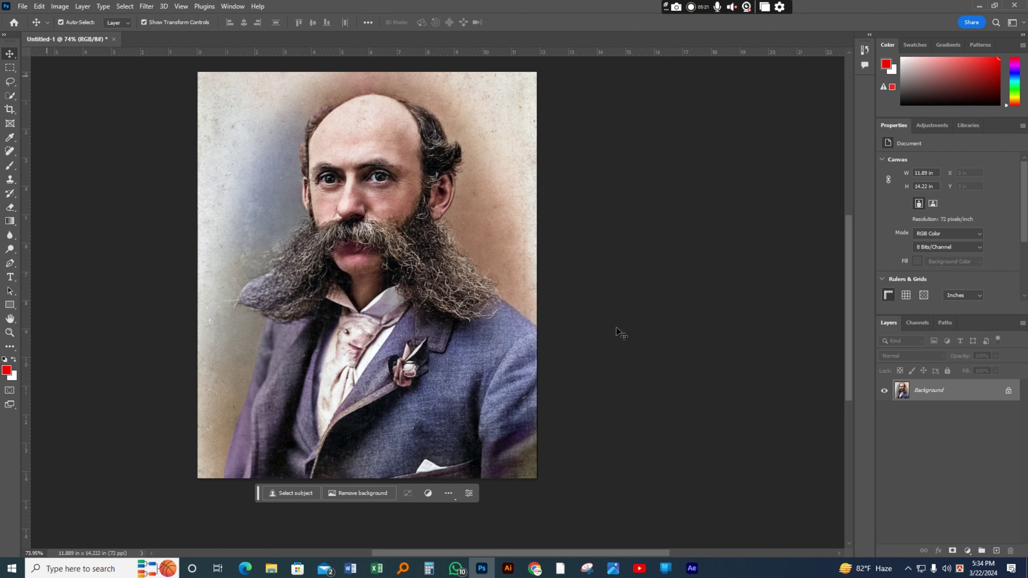
scroll(616, 327, up, 1)
scroll(601, 277, down, 1)
scroll(681, 336, up, 1)
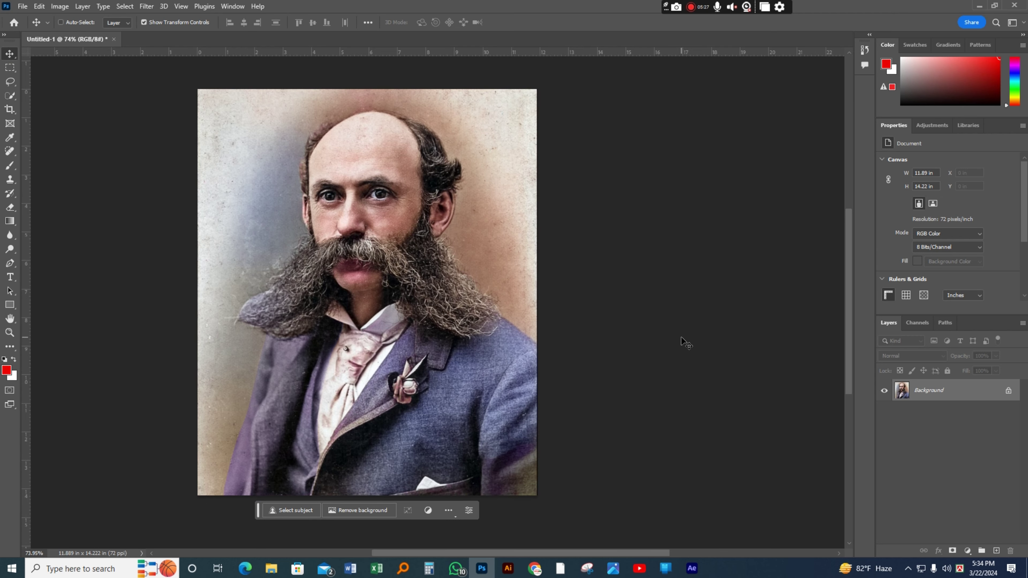
key(ctrl+alt+shift+s)
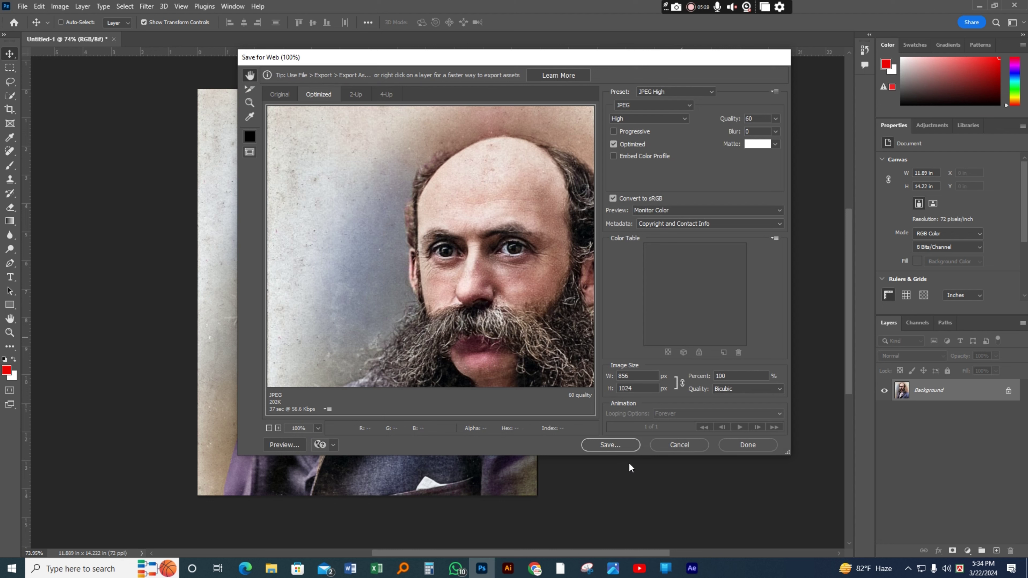
Set the export height to 2500 px and save the JPEG as 75
double_click(637, 389)
text(2500)
key(Return)
click(610, 445)
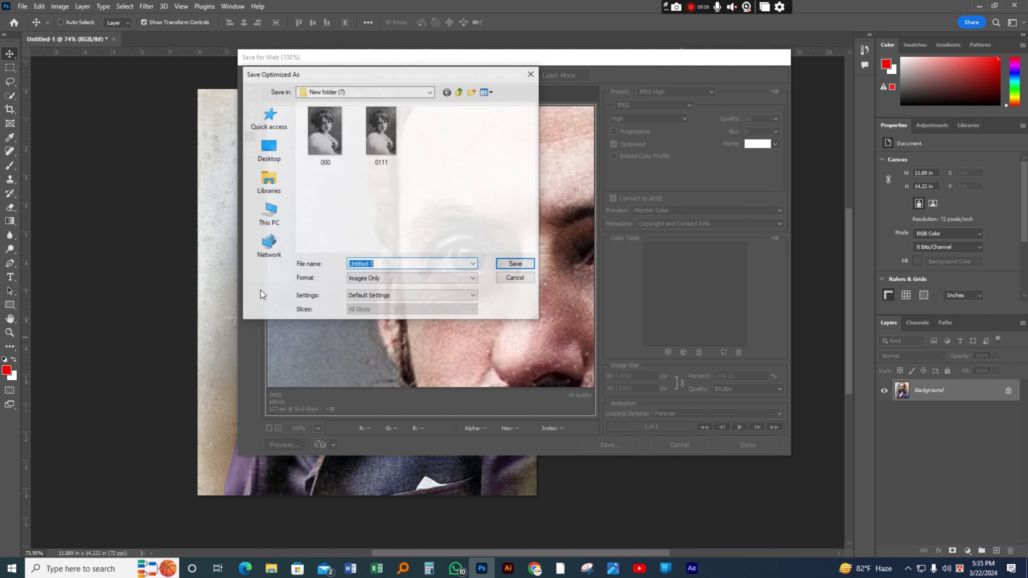
text(755)
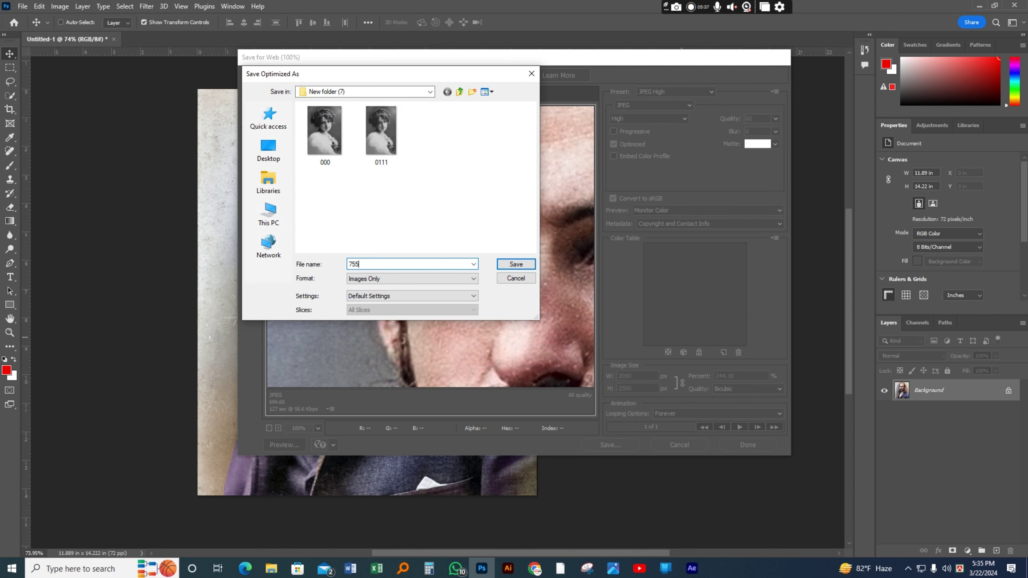
key(Return)
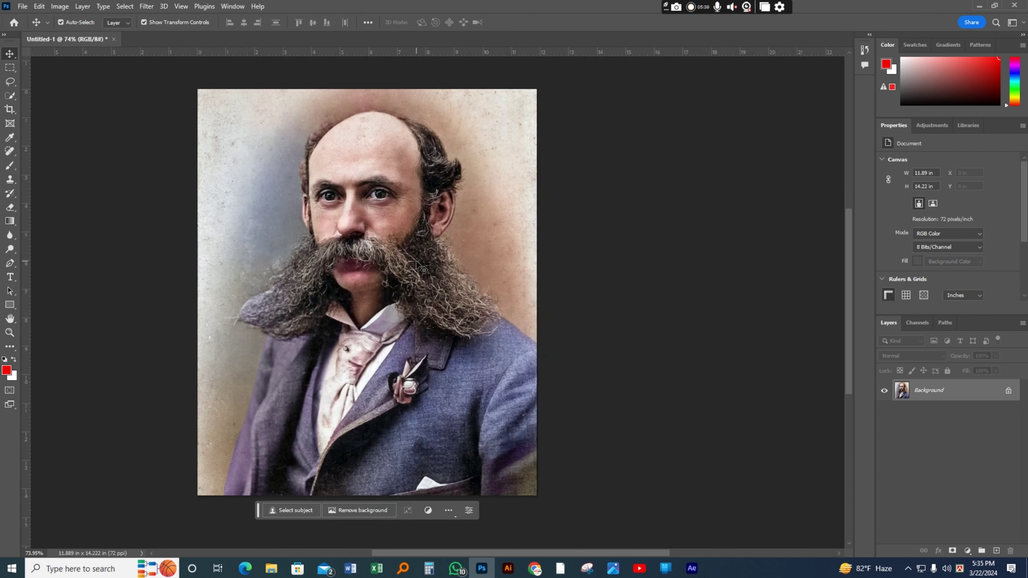